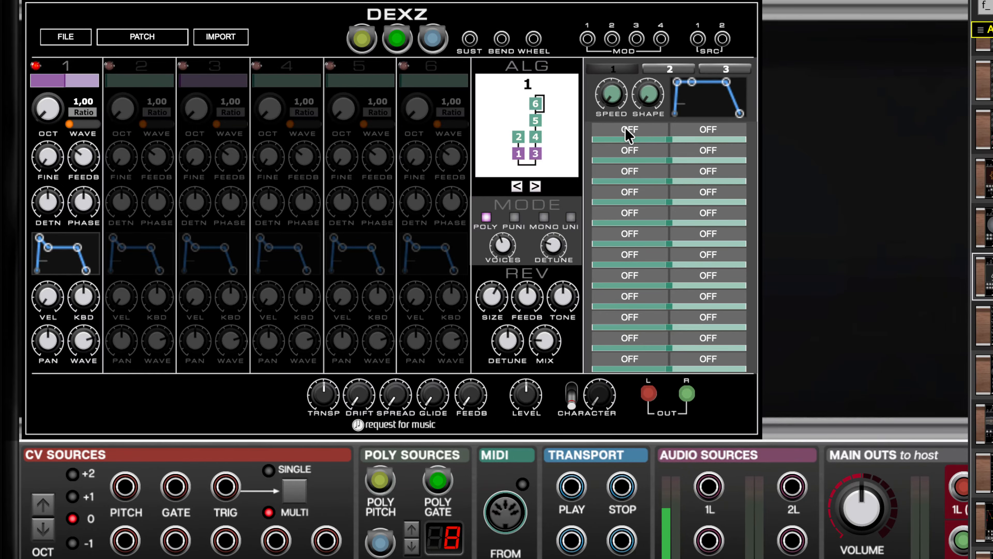
# Examine the full list of modulation sources available in the first slot of the DEXZ modulation matrix
pyautogui.click(627, 131)
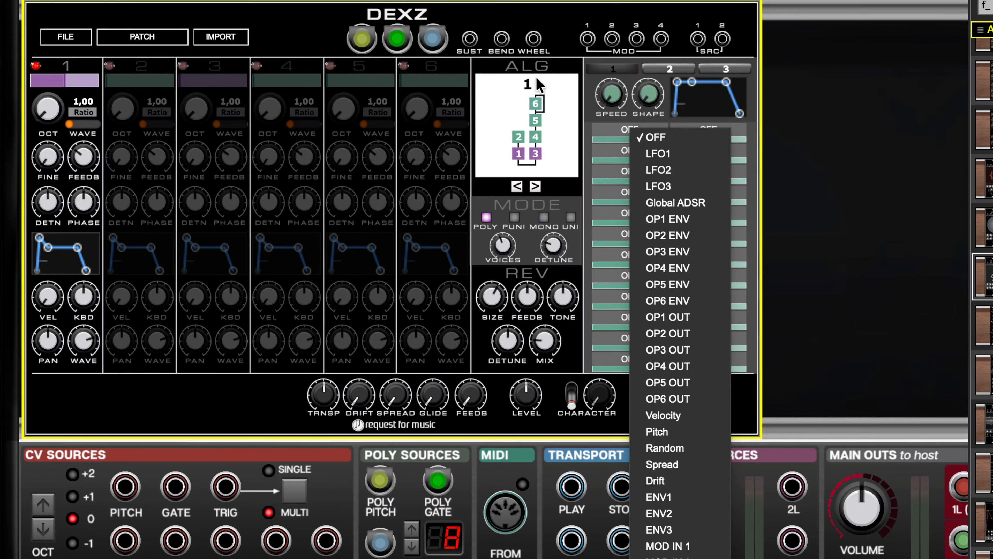
pyautogui.click(776, 151)
pyautogui.click(775, 151)
pyautogui.press('super+minus')
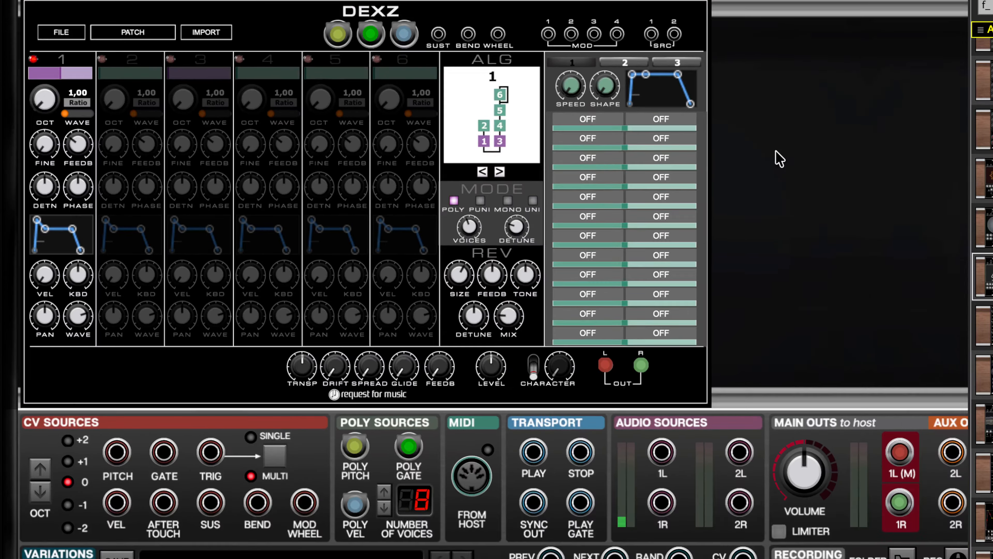
pyautogui.press('super+minus')
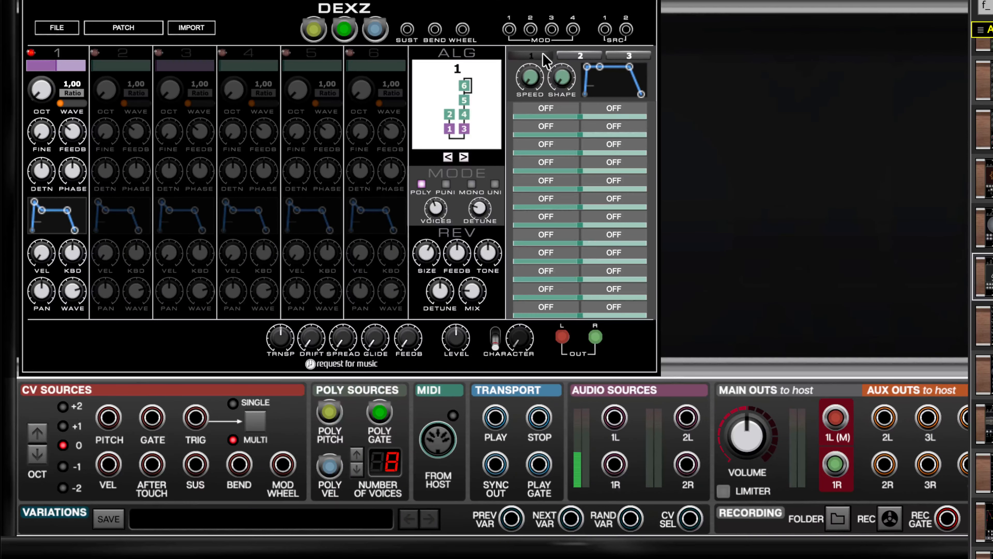
pyautogui.click(528, 110)
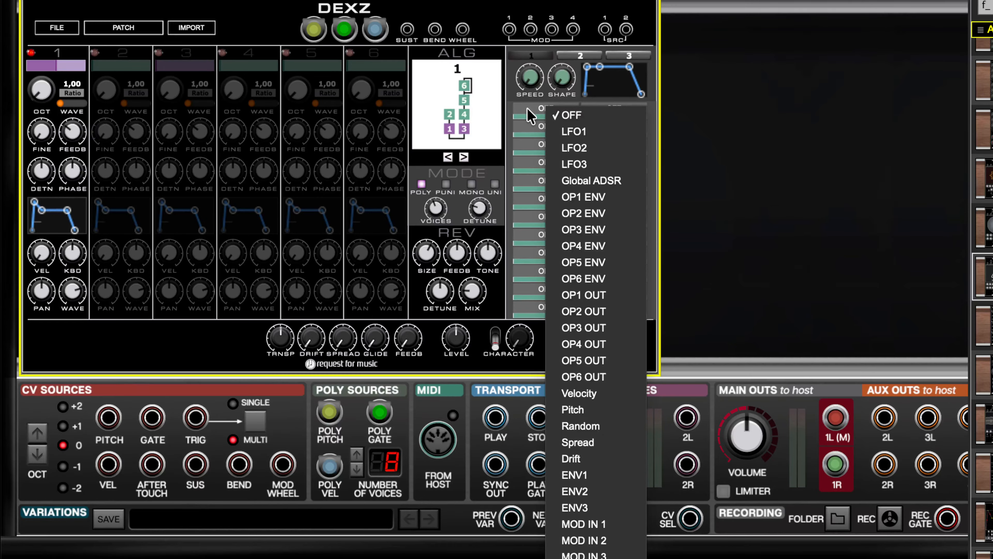
pyautogui.click(742, 130)
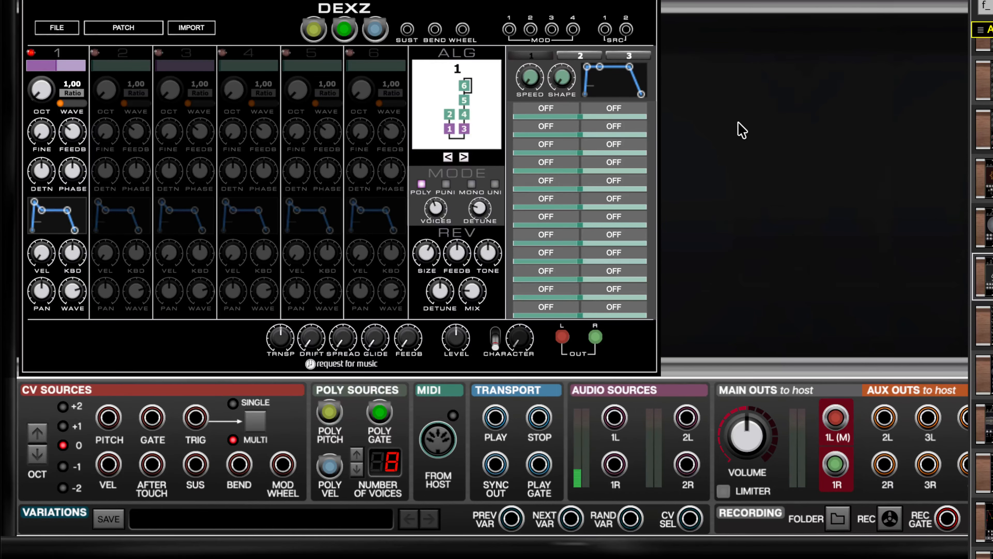
pyautogui.press('super+minus')
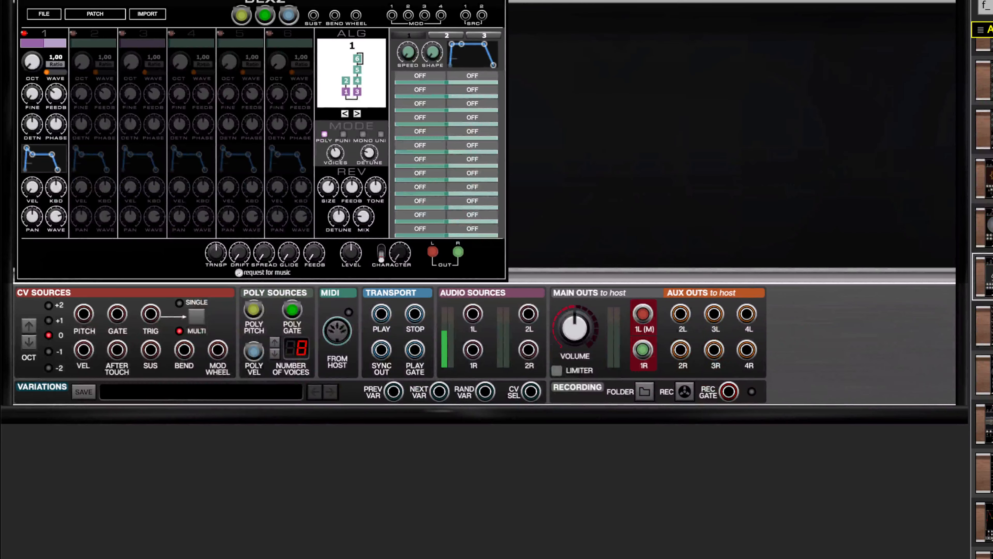
pyautogui.click(410, 79)
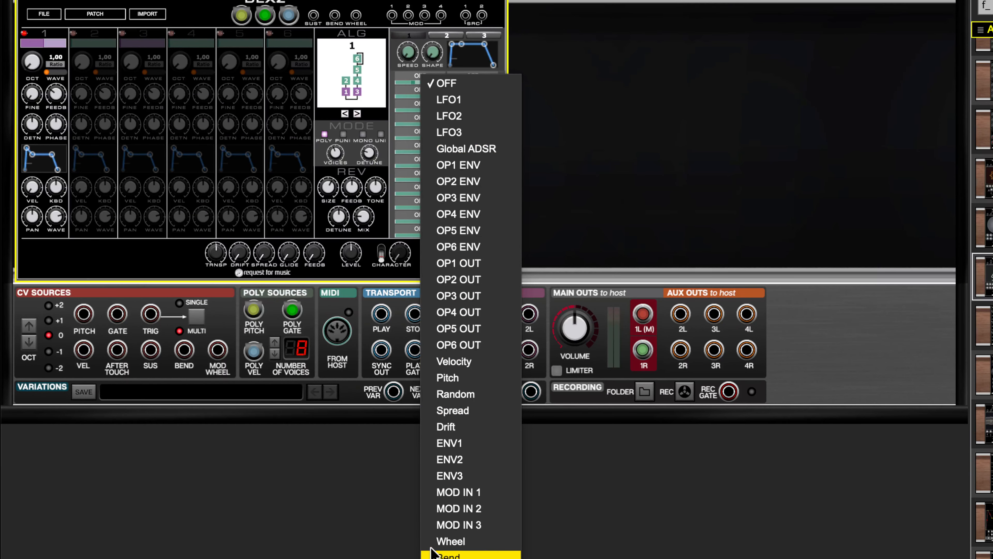
pyautogui.click(565, 88)
pyautogui.press('super+minus')
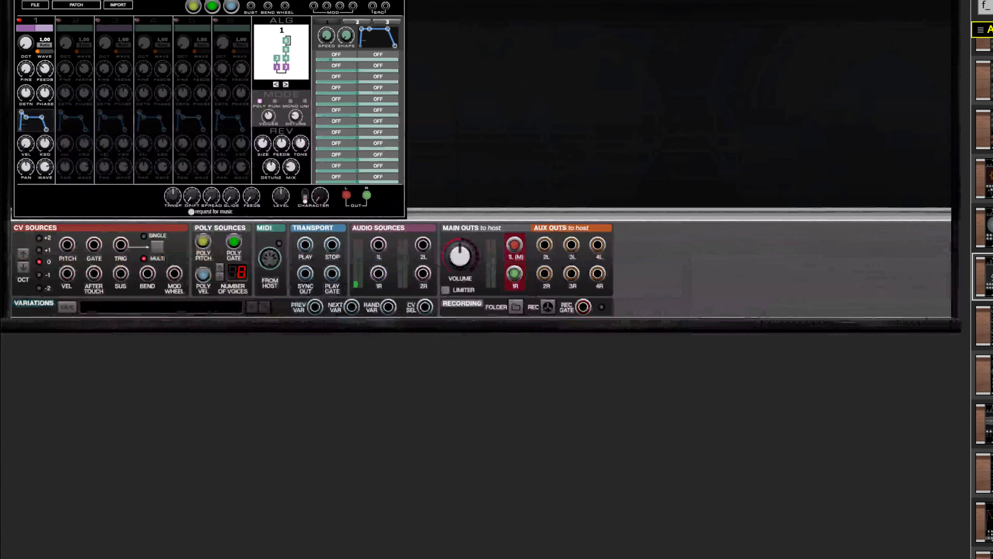
pyautogui.click(337, 57)
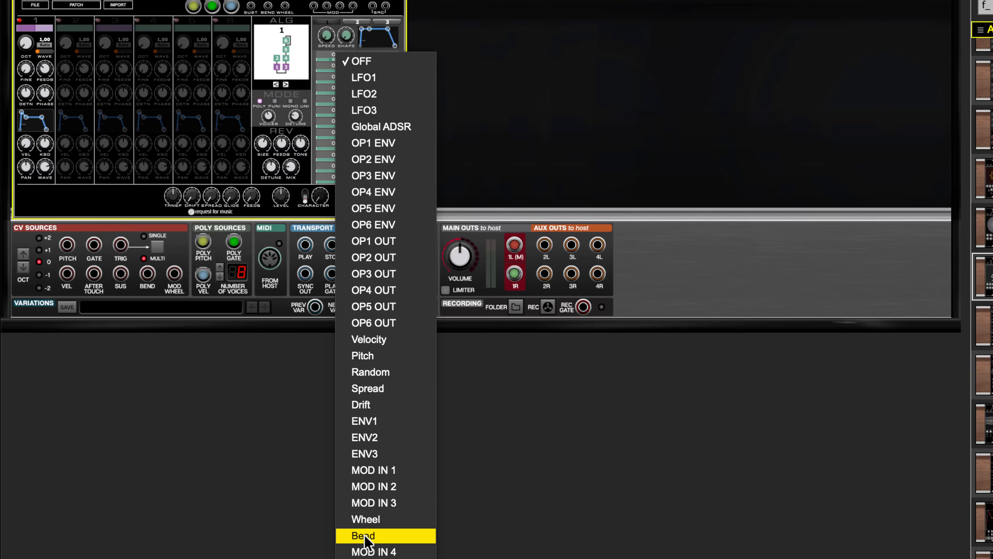
pyautogui.click(495, 180)
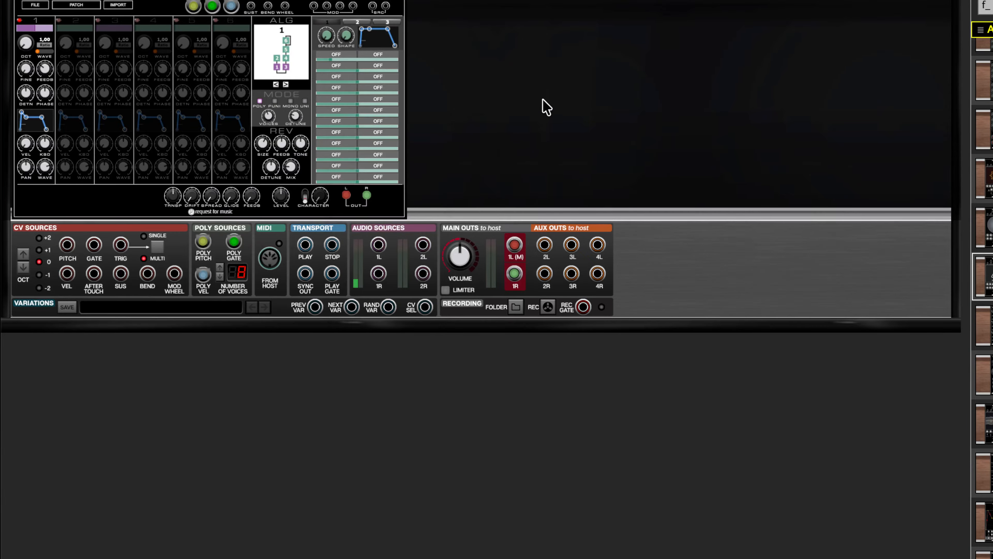
# Examine the modulation destinations available in the first slot of the DEXZ matrix
pyautogui.scroll(6, 542, 99)
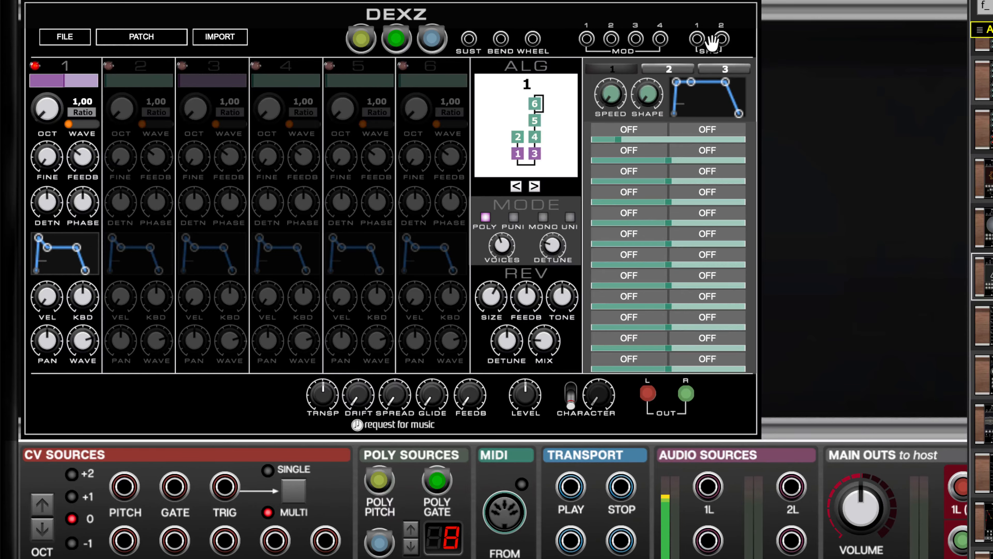
pyautogui.click(694, 136)
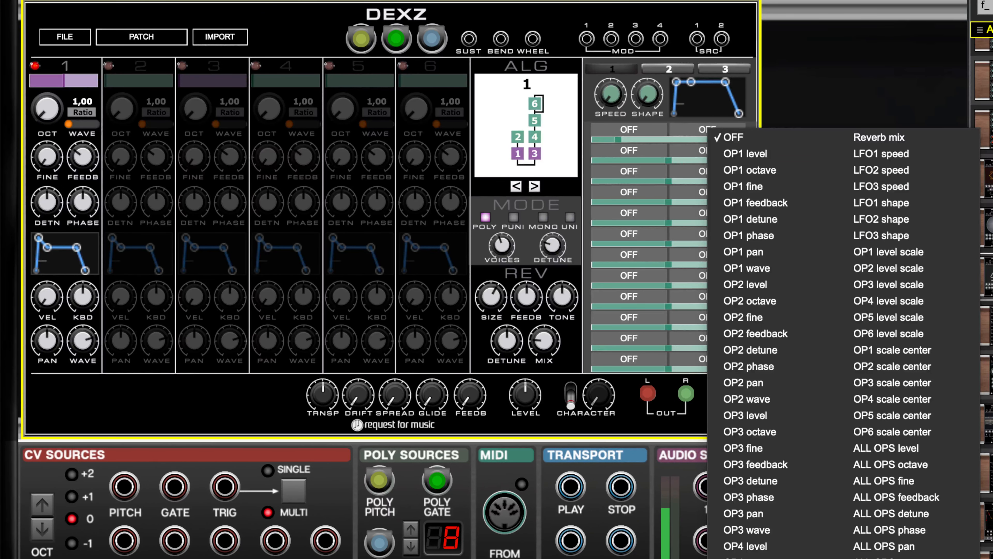
pyautogui.click(856, 90)
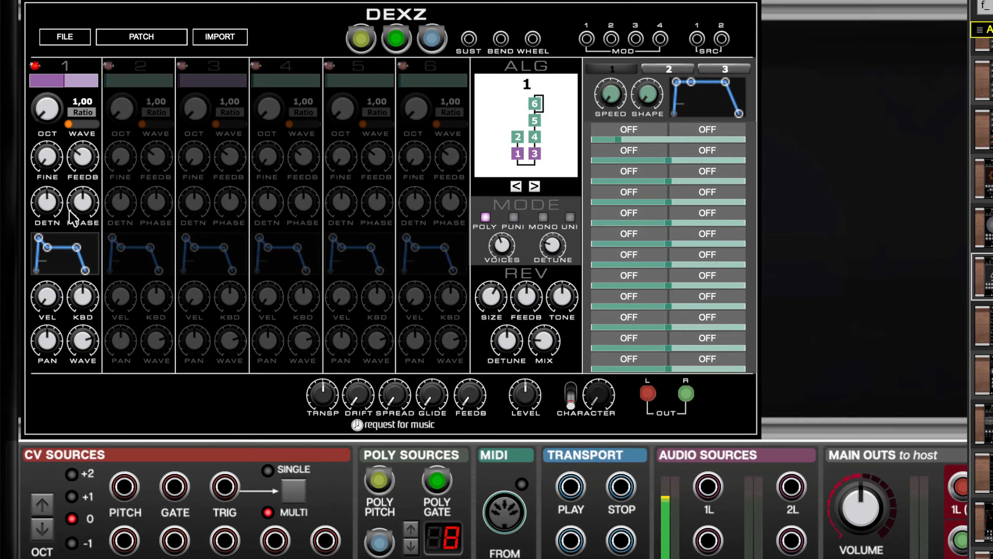
# Find the RNGZ module in the library and add it to the rack beside DEXZ
pyautogui.moveTo(337, 260)
pyautogui.write('r')
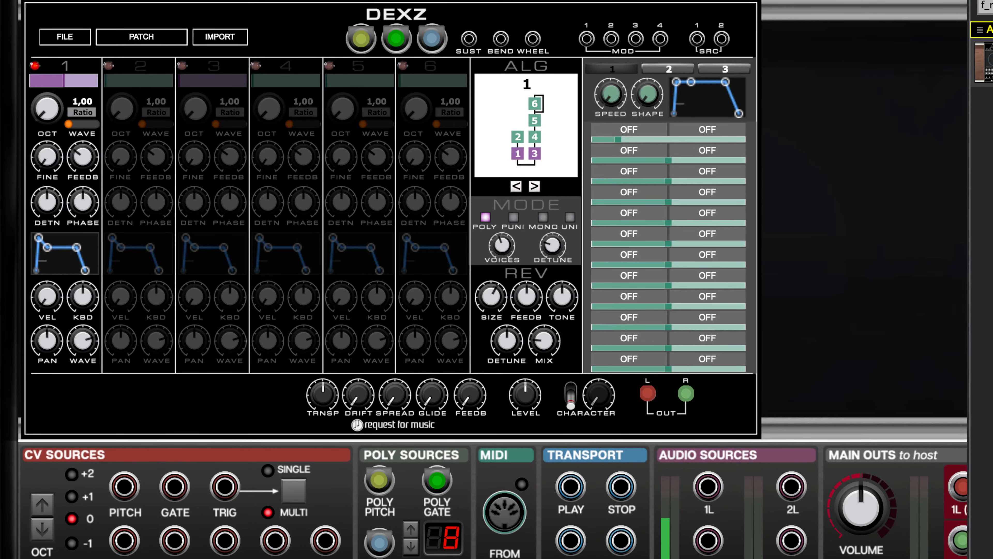
pyautogui.moveTo(990, 70); pyautogui.dragTo(899, 26)
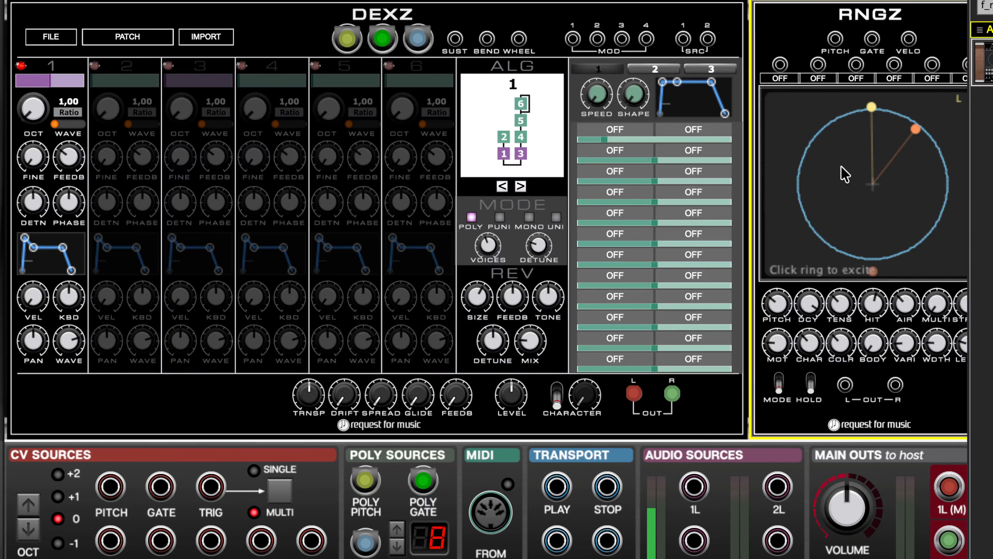
# Patch the CV Sources pitch and gate to the matching RNGZ inputs, and the RNGZ left output to main out 1L (M)
pyautogui.moveTo(835, 38); pyautogui.dragTo(111, 486)
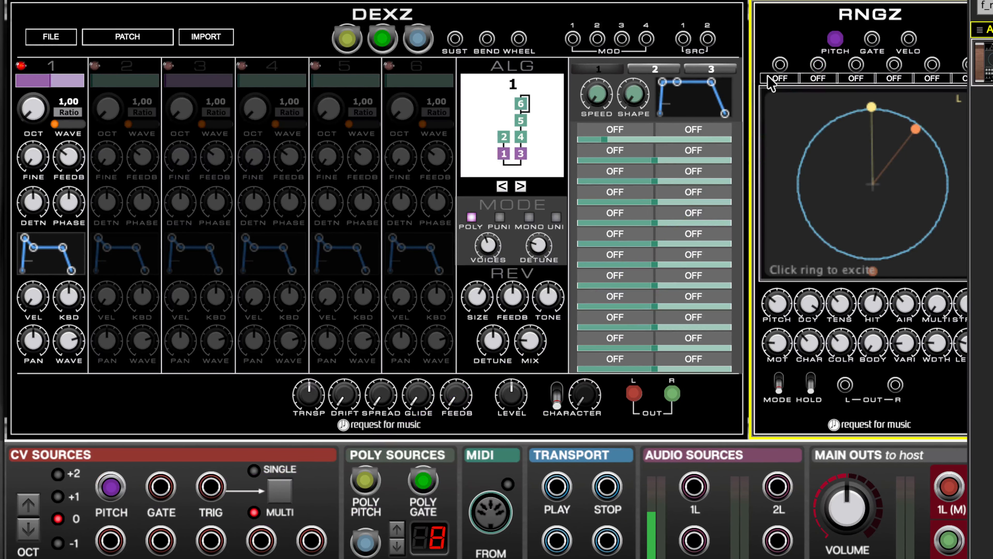
pyautogui.moveTo(871, 39); pyautogui.dragTo(160, 486)
pyautogui.moveTo(845, 385); pyautogui.dragTo(854, 486)
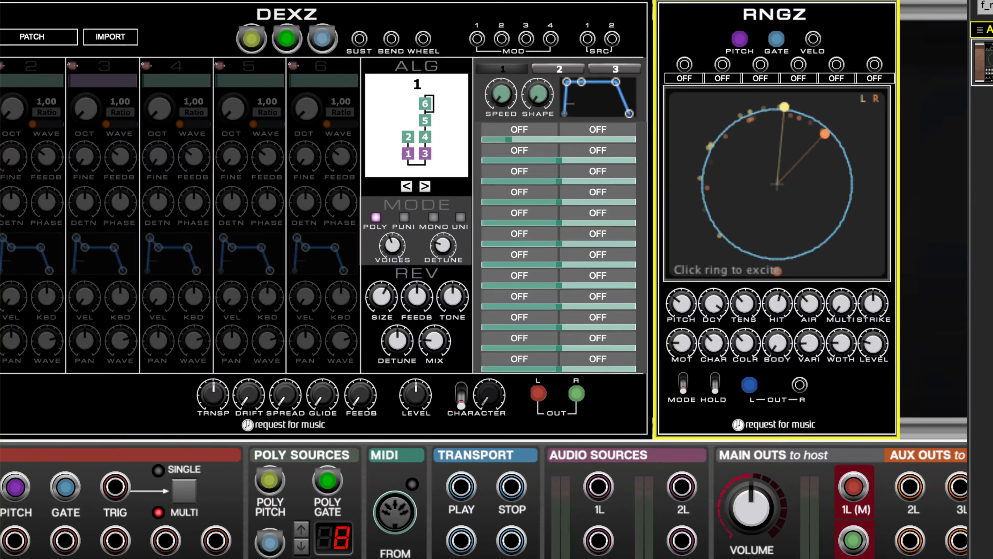
# Disconnect the cables from the left and right outputs of DEXZ
pyautogui.hscroll(-4, 484, 279)
pyautogui.moveTo(648, 399); pyautogui.dragTo(609, 452)
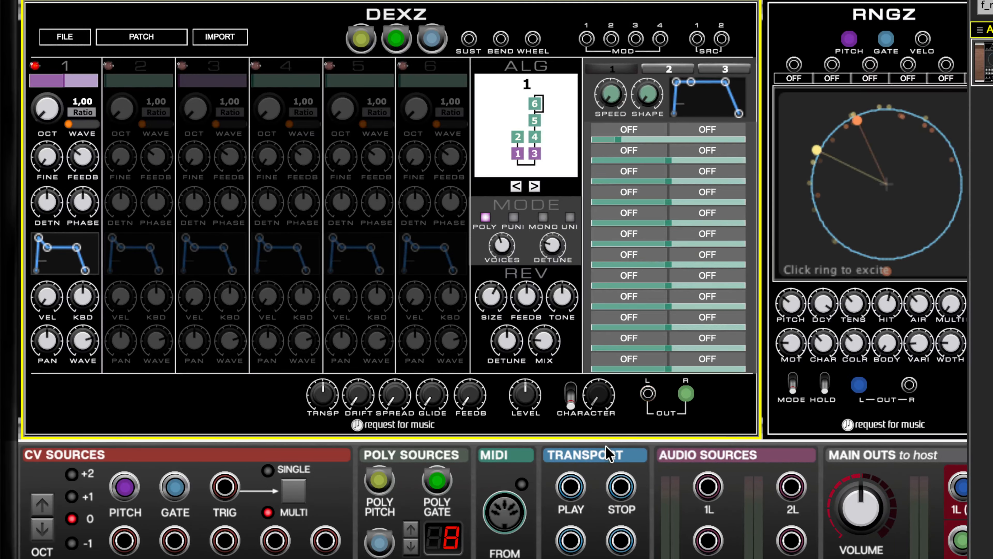
pyautogui.moveTo(681, 400); pyautogui.dragTo(725, 403)
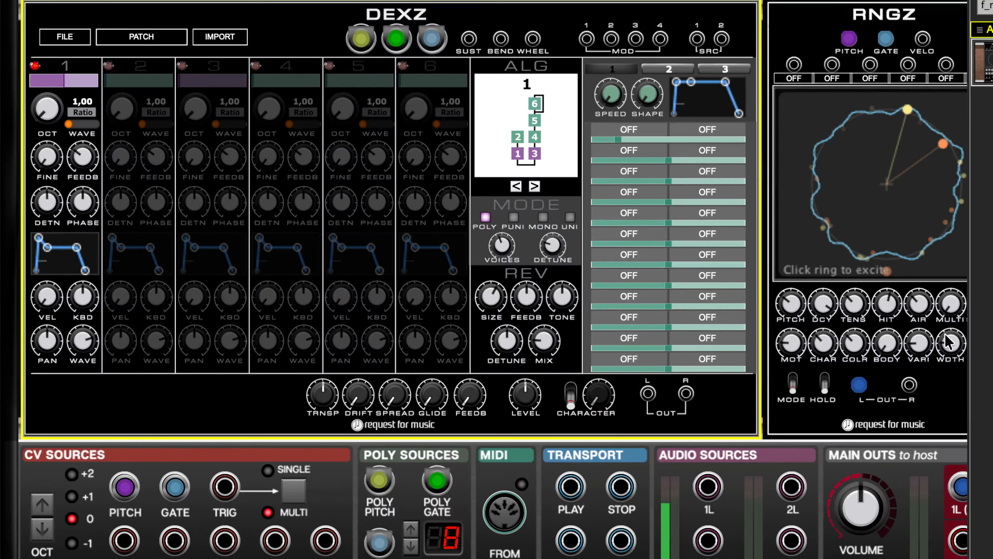
# Raise the RNGZ output level
pyautogui.click(949, 341)
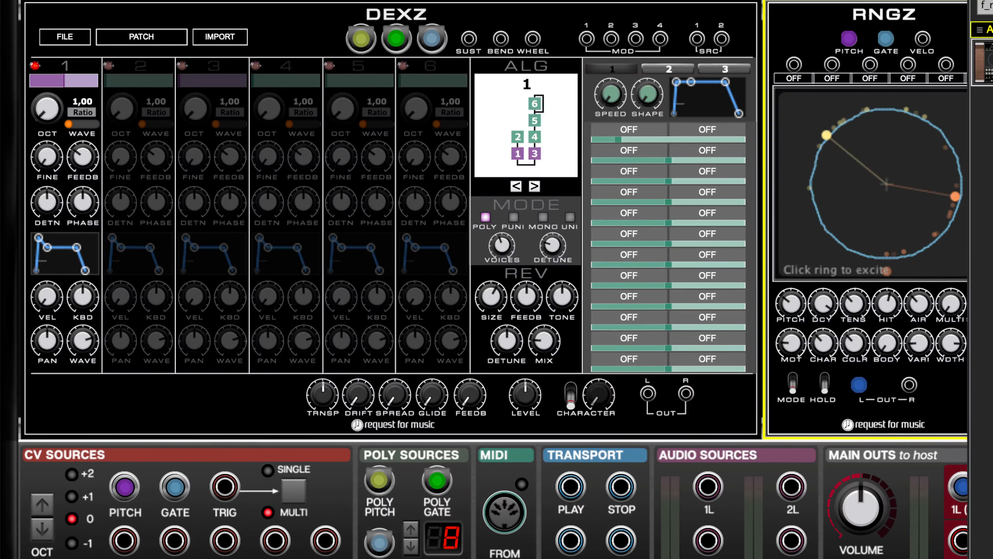
pyautogui.hscroll(2, 484, 279)
pyautogui.click(960, 316)
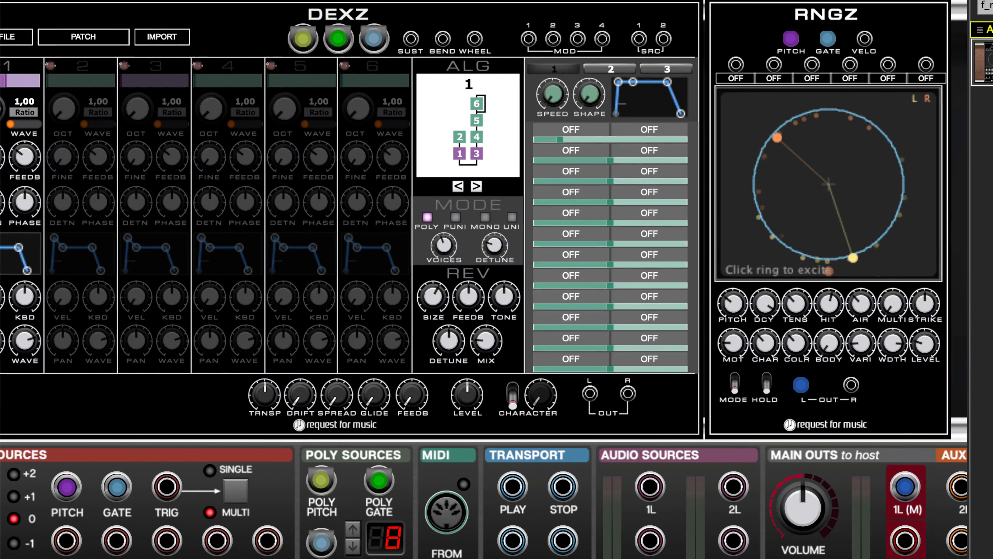
pyautogui.moveTo(925, 345); pyautogui.dragTo(953, 256)
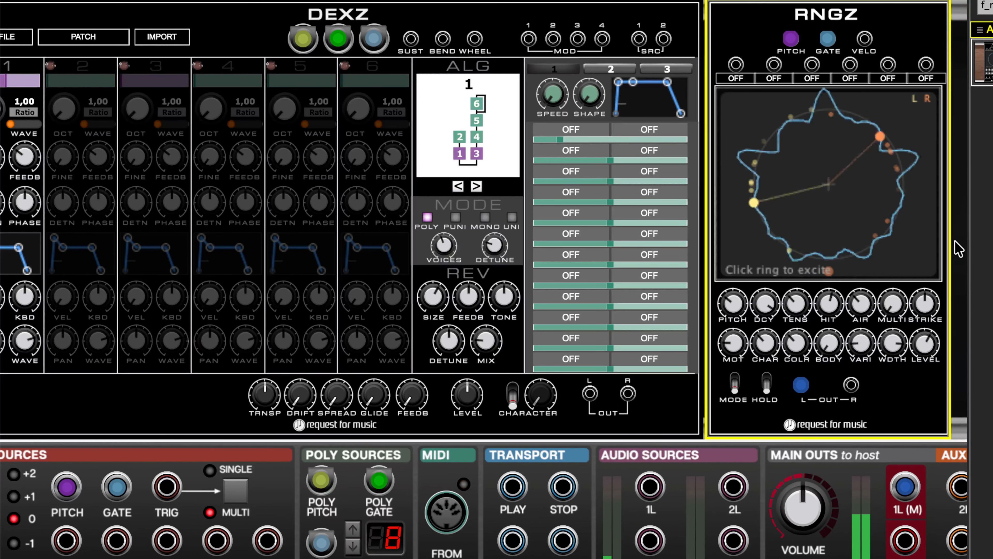
# Reroute the RNGZ left output into DEXZ SRC 1, and patch the DEXZ left and right outputs to main outs 1L and 1R
pyautogui.hscroll(-2, 484, 280)
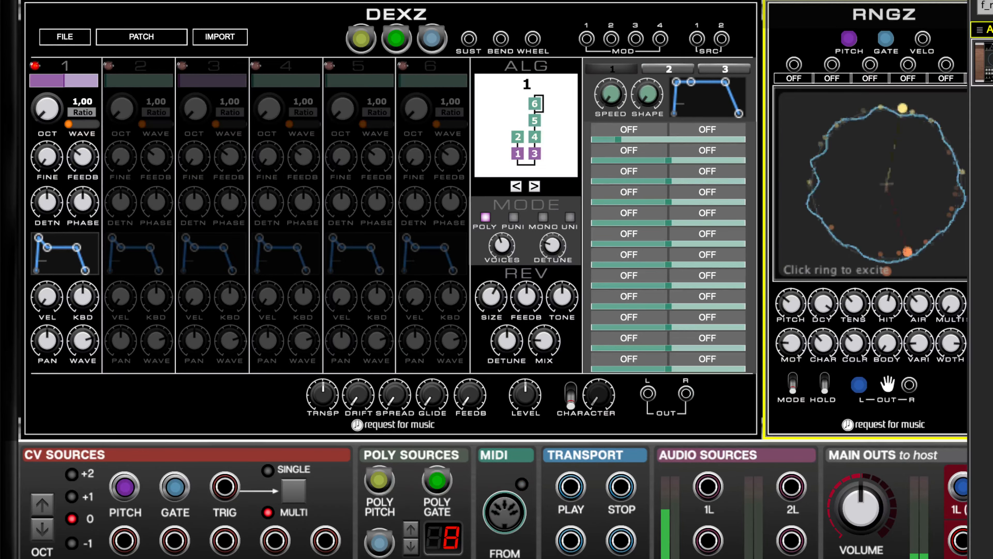
pyautogui.moveTo(857, 381)
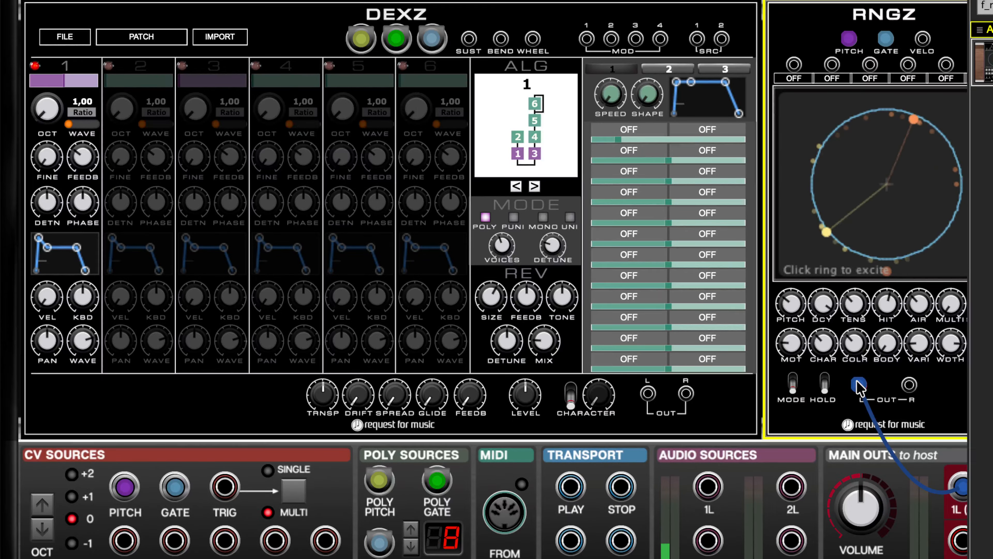
pyautogui.moveTo(857, 385); pyautogui.dragTo(697, 39)
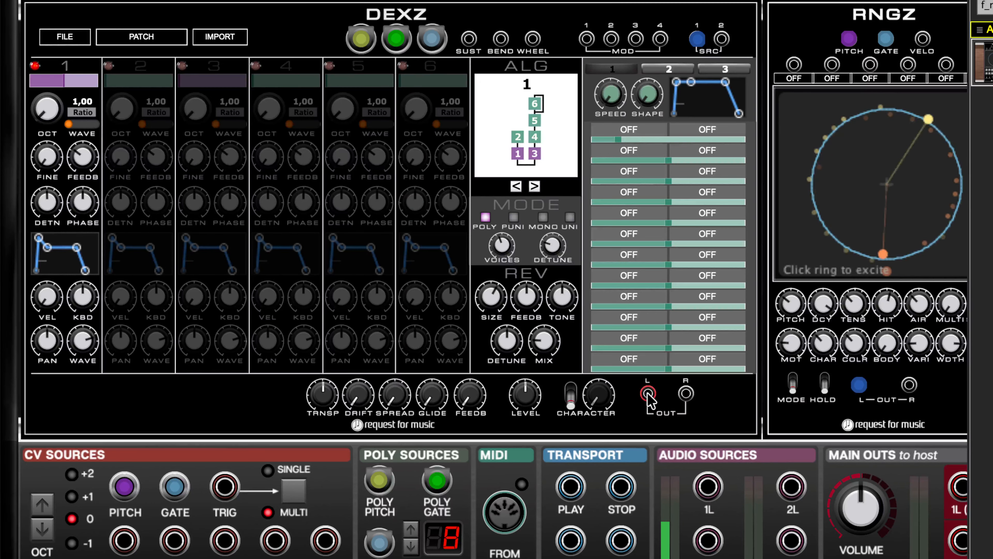
pyautogui.moveTo(648, 393); pyautogui.dragTo(859, 487)
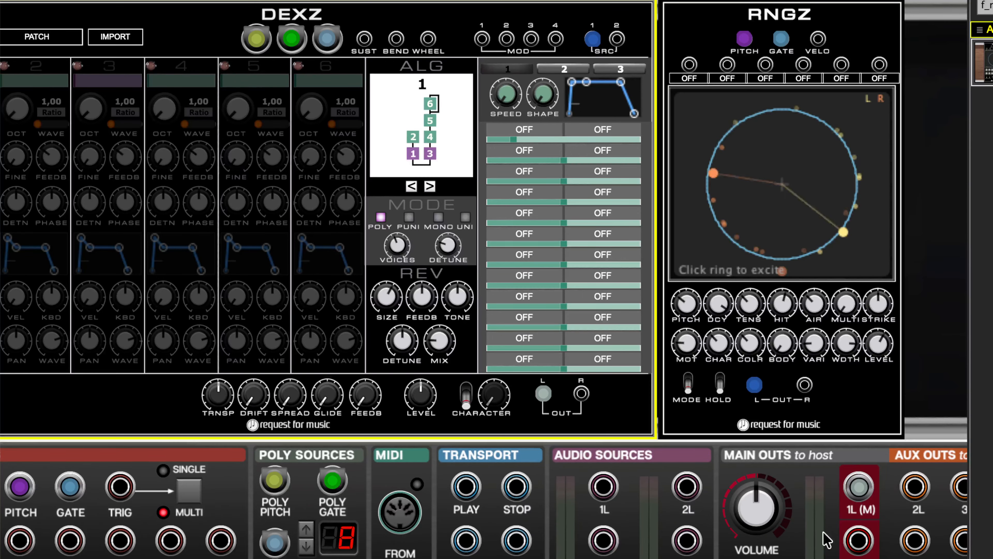
pyautogui.moveTo(581, 394); pyautogui.dragTo(857, 542)
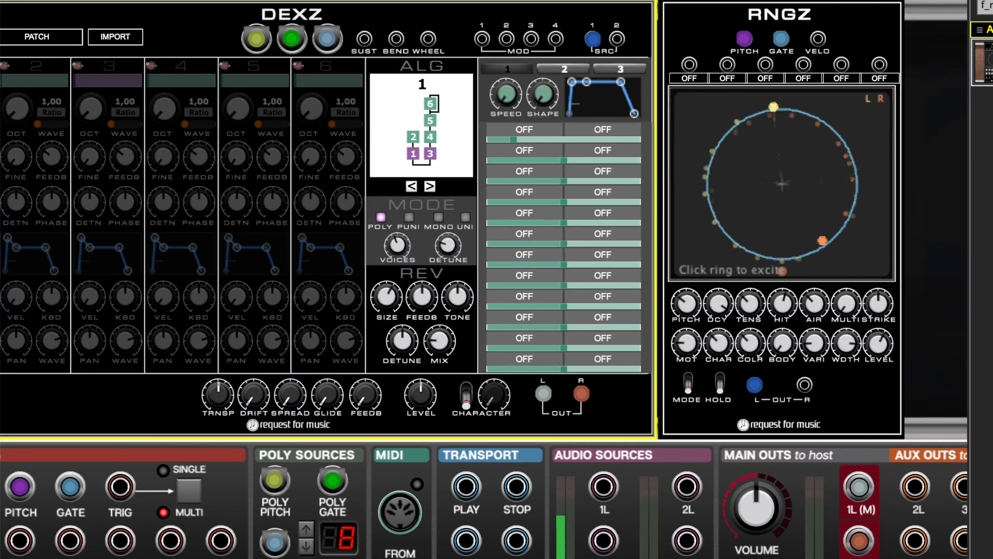
# Route SRC1 to OP1 SRC in the first modulation slot of DEXZ and set its amount to maximum
pyautogui.hscroll(-3, 484, 279)
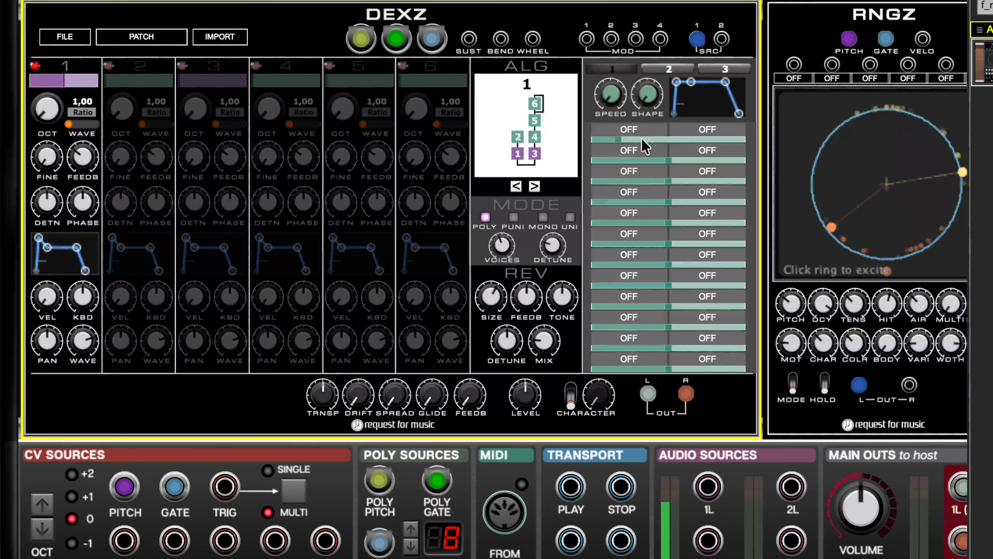
pyautogui.click(630, 129)
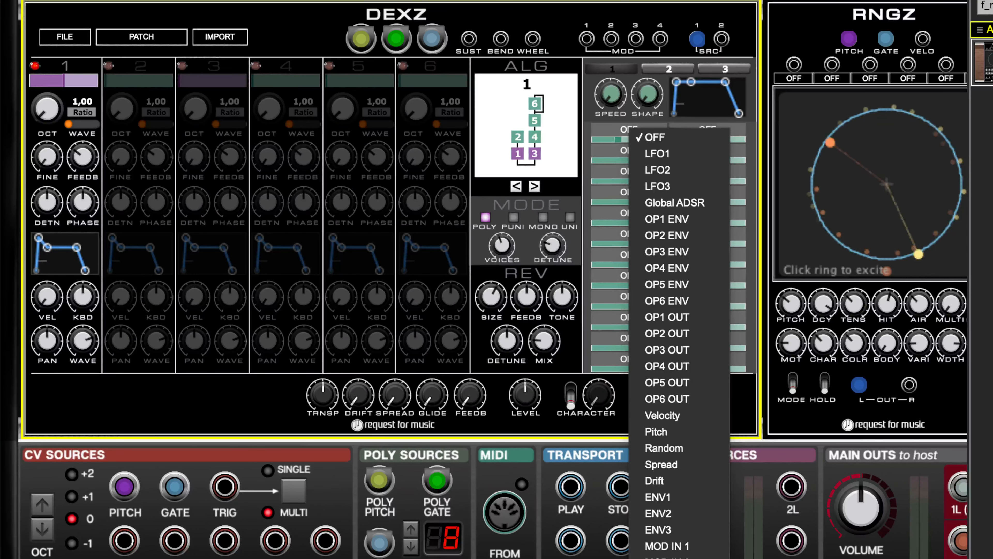
pyautogui.click(657, 558)
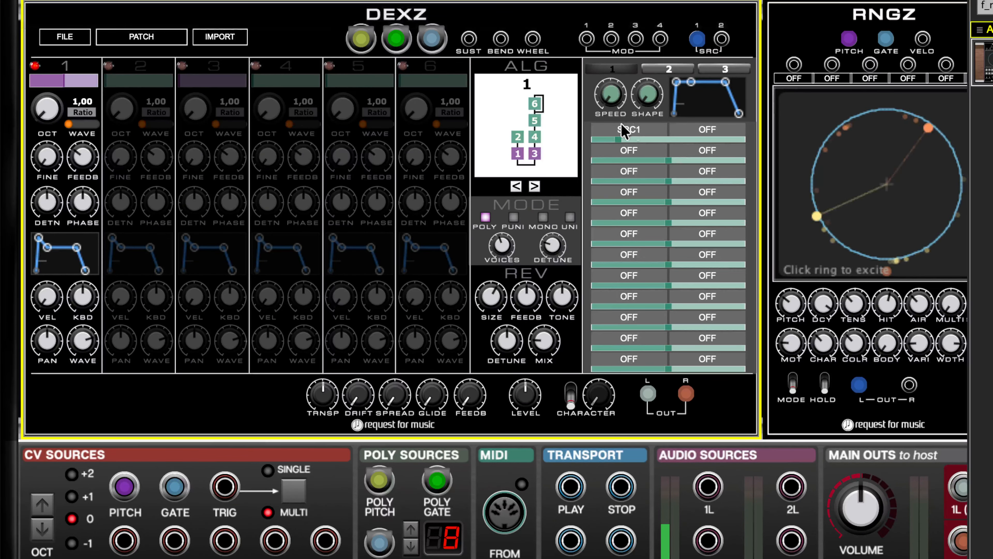
pyautogui.click(707, 130)
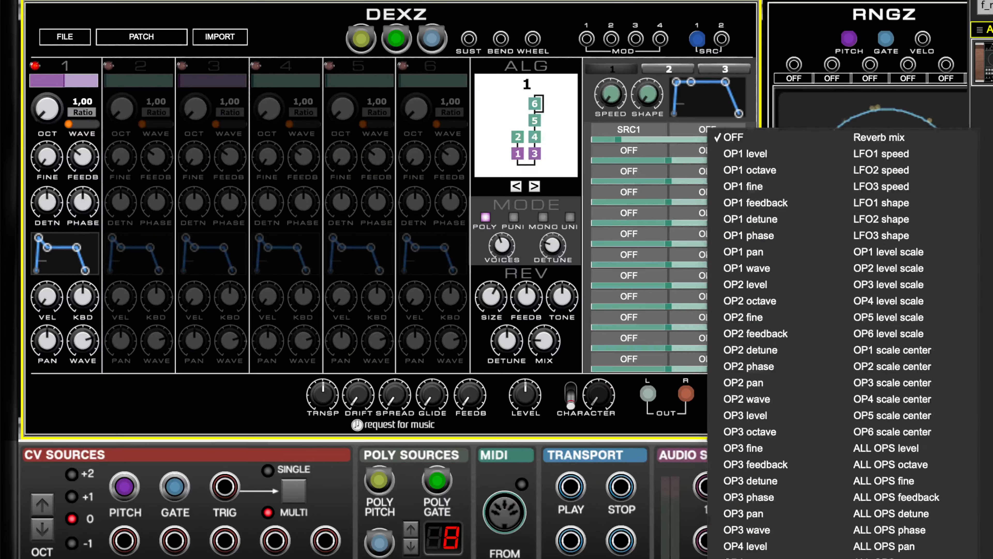
pyautogui.click(857, 558)
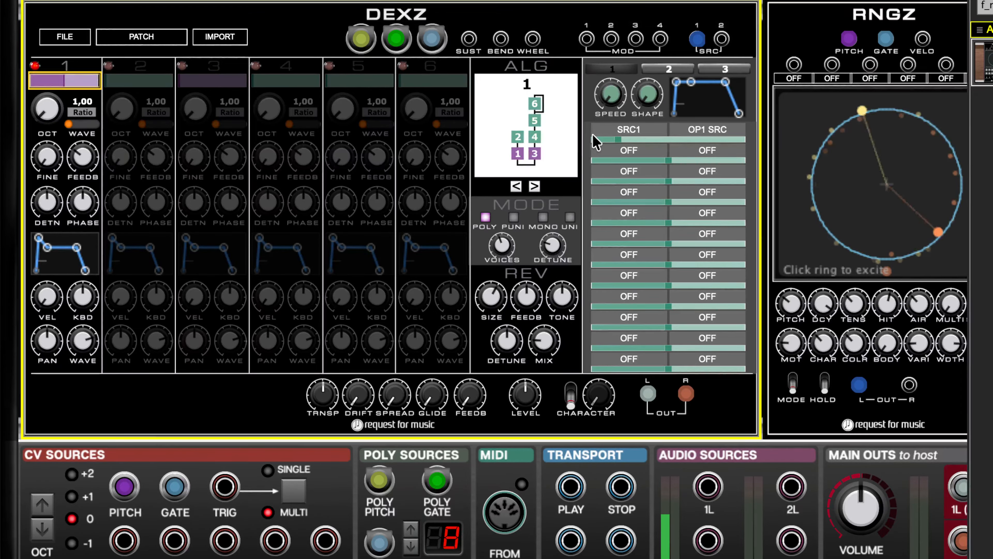
pyautogui.moveTo(611, 137); pyautogui.dragTo(774, 99)
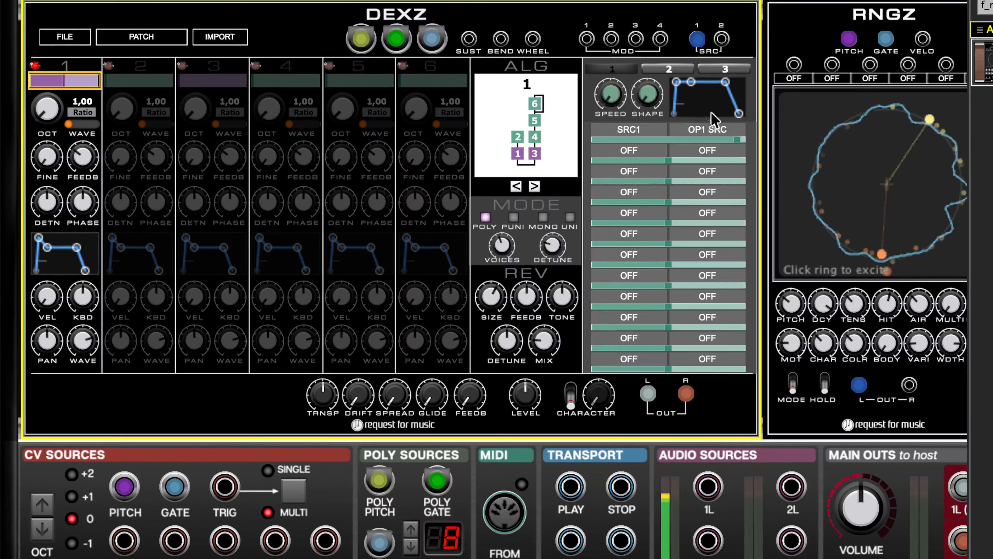
pyautogui.moveTo(735, 137); pyautogui.dragTo(747, 139)
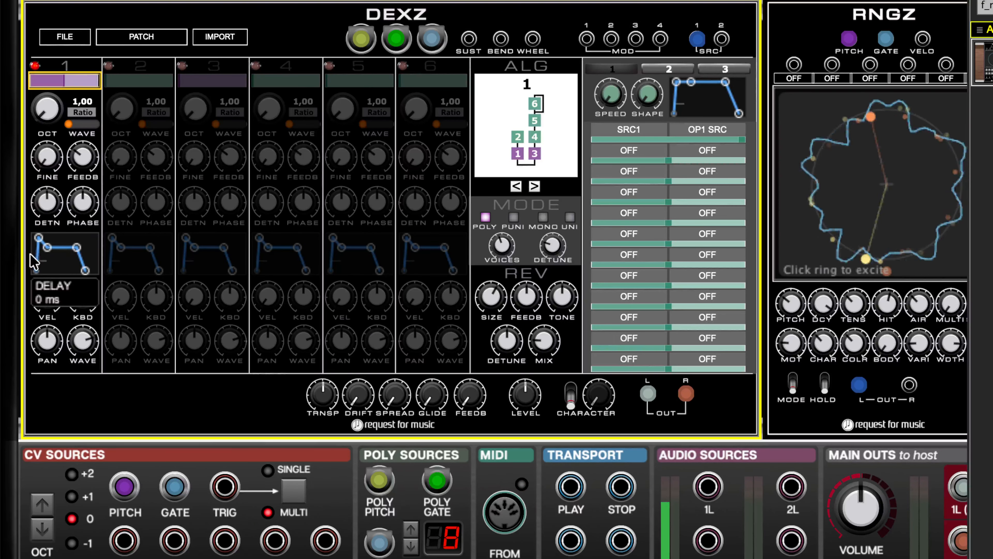
# Shape operator 1's envelope with point 2 near 4.03 s and 4.97 V, point 3 at 10.22 s and point 4 near 14.05 s
pyautogui.click(62, 267)
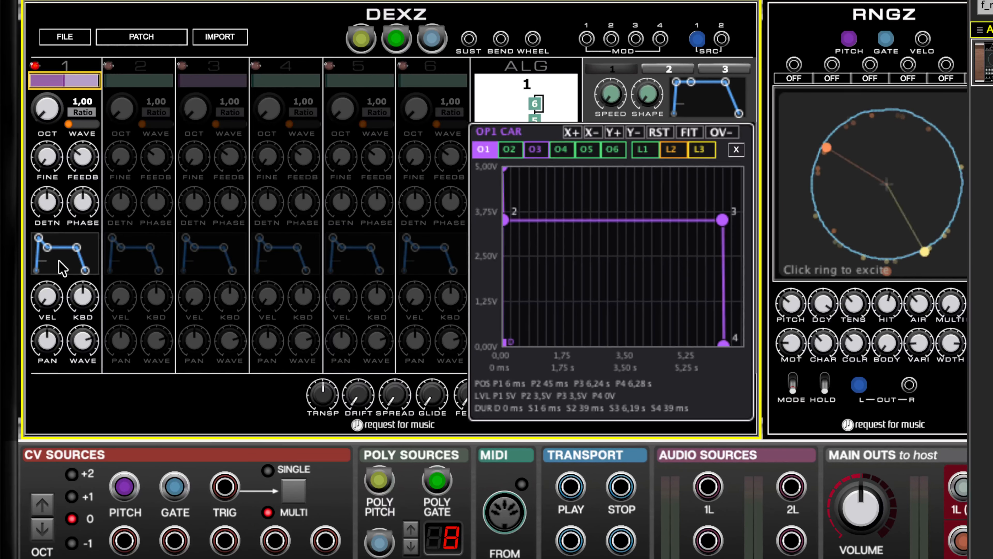
pyautogui.moveTo(508, 220); pyautogui.dragTo(644, 171)
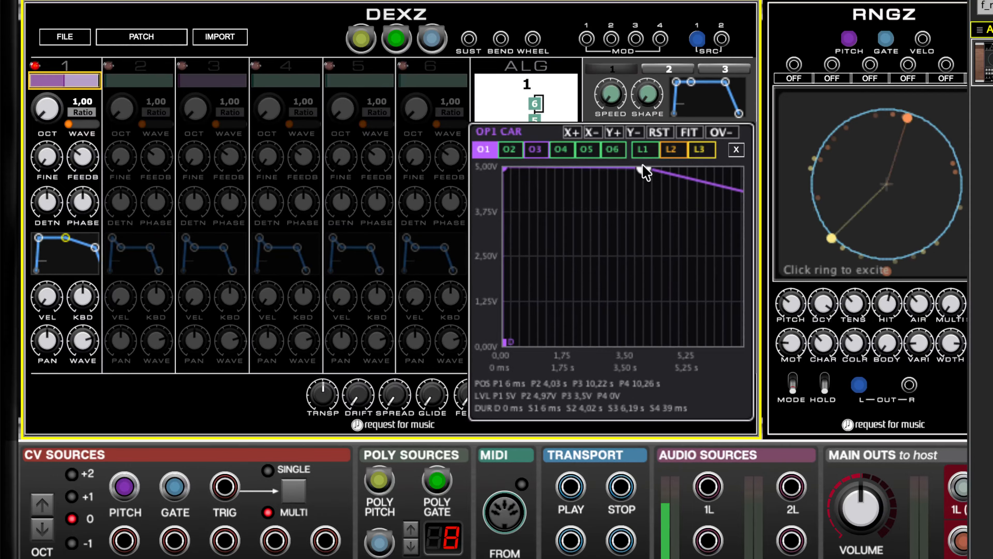
pyautogui.moveTo(706, 255); pyautogui.dragTo(437, 271)
pyautogui.moveTo(597, 343); pyautogui.dragTo(731, 340)
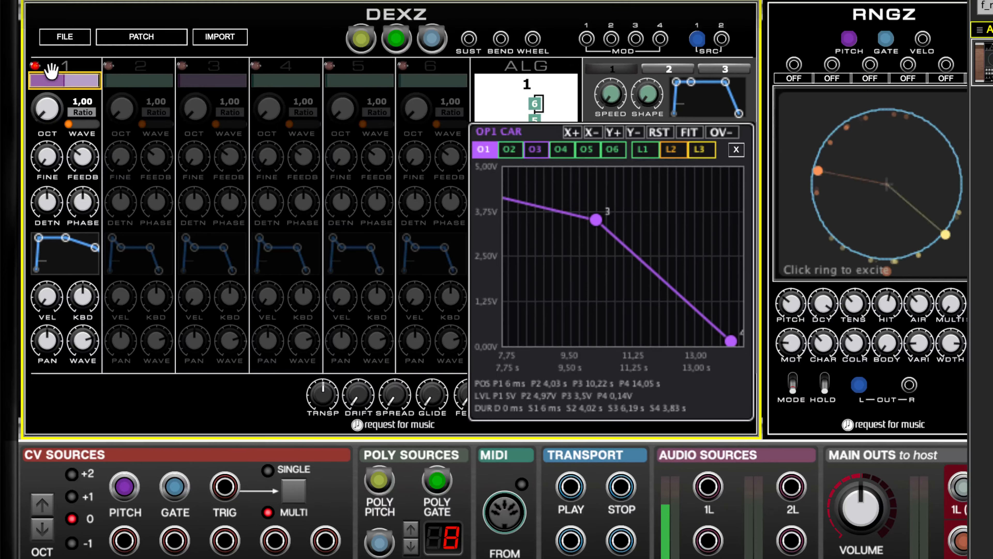
# Switch operator 1 off and operators 3 and 4 on, and set operator 4's level to about half
pyautogui.click(41, 73)
pyautogui.click(184, 73)
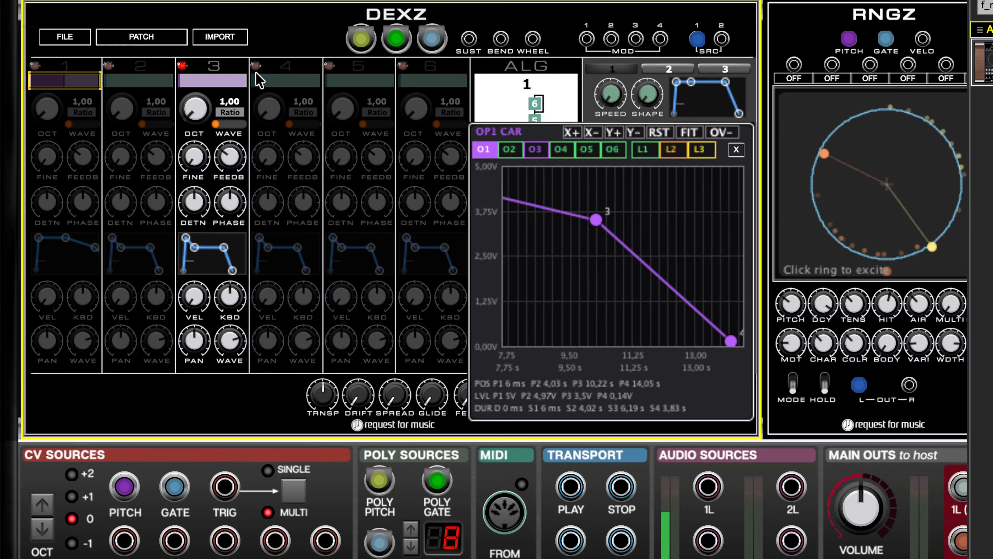
pyautogui.click(255, 76)
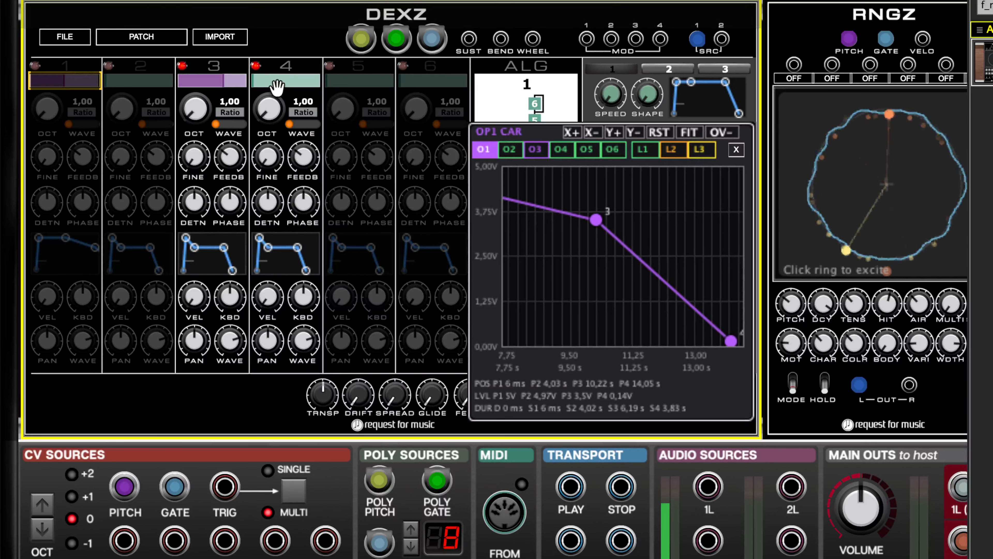
pyautogui.moveTo(270, 81); pyautogui.dragTo(287, 81)
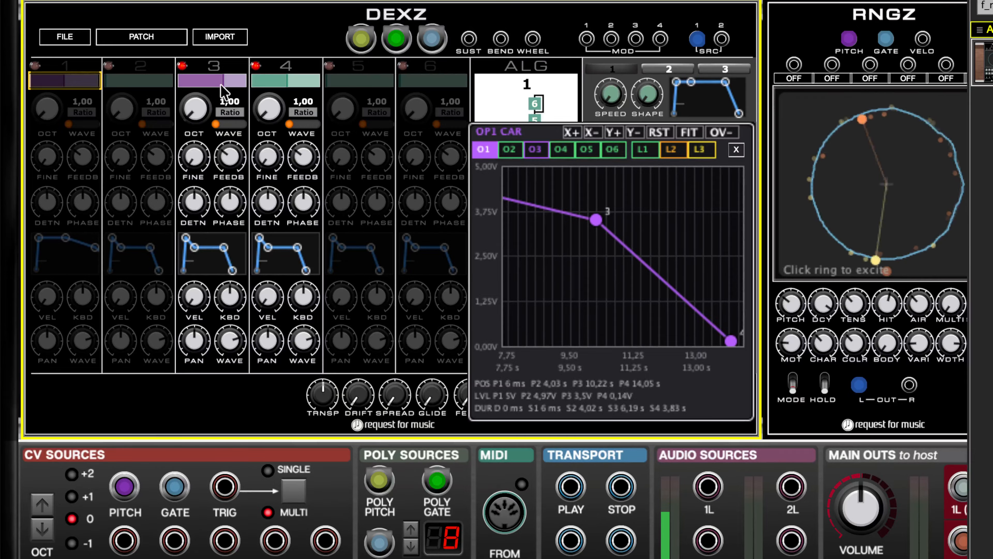
# Shape operator 3's envelope with points at about 1.28 s/2.07 V, 3.23 s/3.40 V, 7.39 s/2.72 V and 10.27 s/0.03 V
pyautogui.click(535, 150)
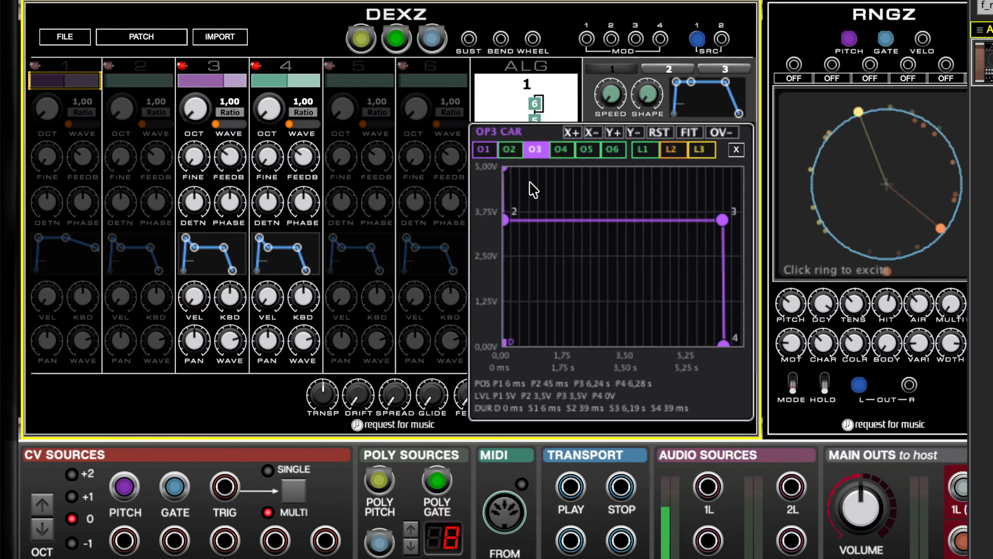
pyautogui.moveTo(507, 222); pyautogui.dragTo(584, 236)
pyautogui.moveTo(505, 171); pyautogui.dragTo(538, 264)
pyautogui.moveTo(625, 242); pyautogui.dragTo(608, 223)
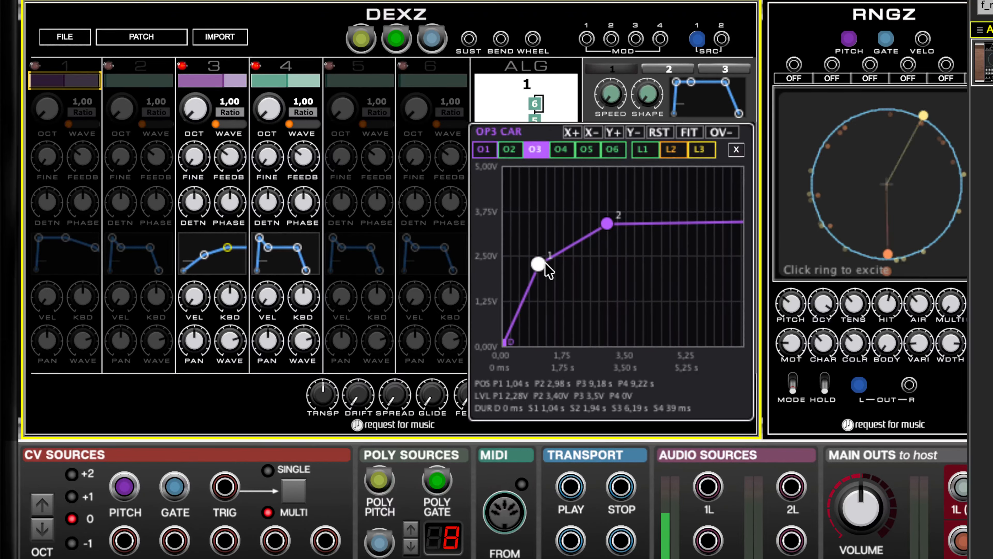
pyautogui.moveTo(541, 262); pyautogui.dragTo(546, 272)
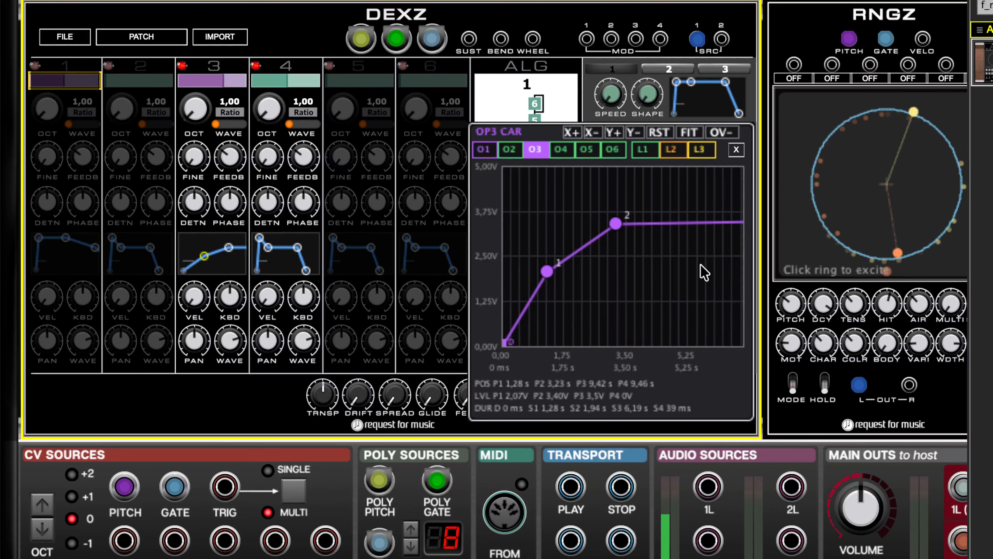
pyautogui.moveTo(703, 273); pyautogui.dragTo(497, 282)
pyautogui.moveTo(623, 219); pyautogui.dragTo(551, 252)
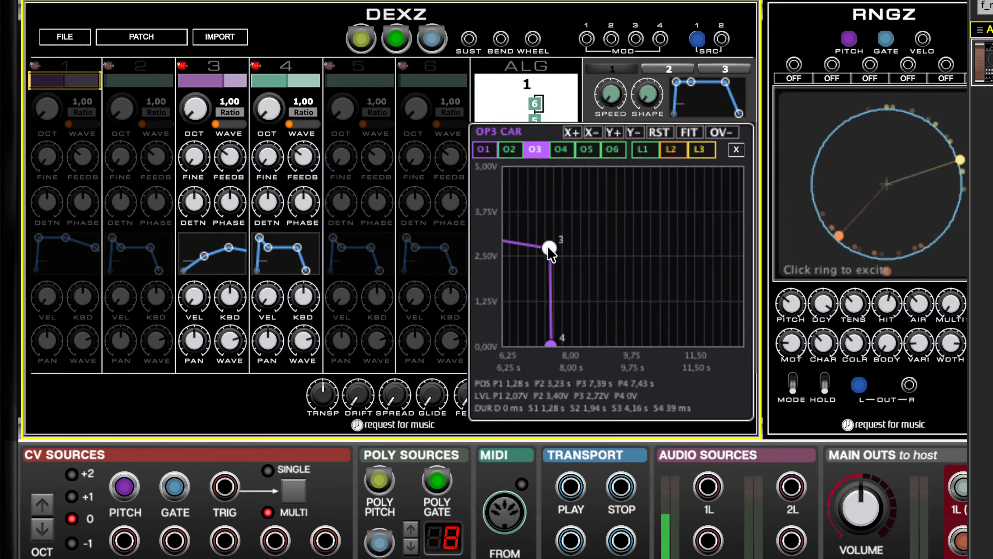
pyautogui.moveTo(551, 343); pyautogui.dragTo(651, 343)
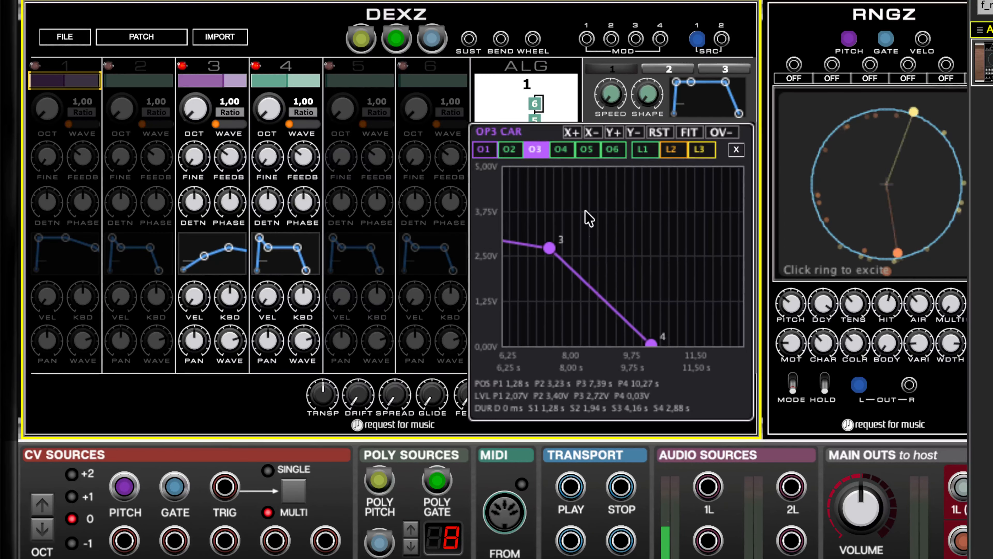
pyautogui.moveTo(588, 219); pyautogui.dragTo(796, 214)
pyautogui.moveTo(608, 192); pyautogui.dragTo(640, 191)
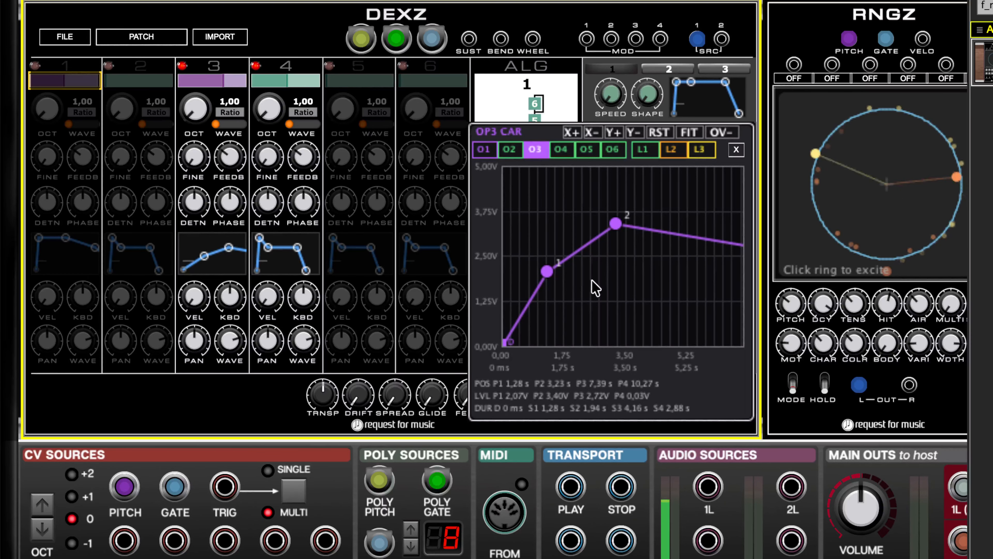
# With the envelope overlay on, shape operator 4's envelope through about 2.53 s/2.14 V, 4.06 s/2.69 V, 6.80 s/1.73 V and 9.44 s/0 V, and close the editor
pyautogui.click(560, 150)
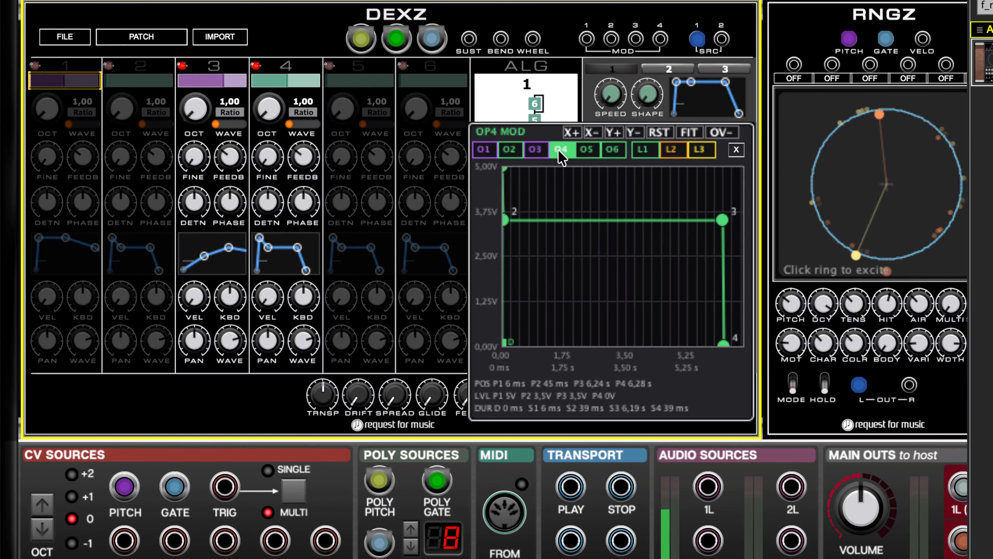
pyautogui.click(720, 133)
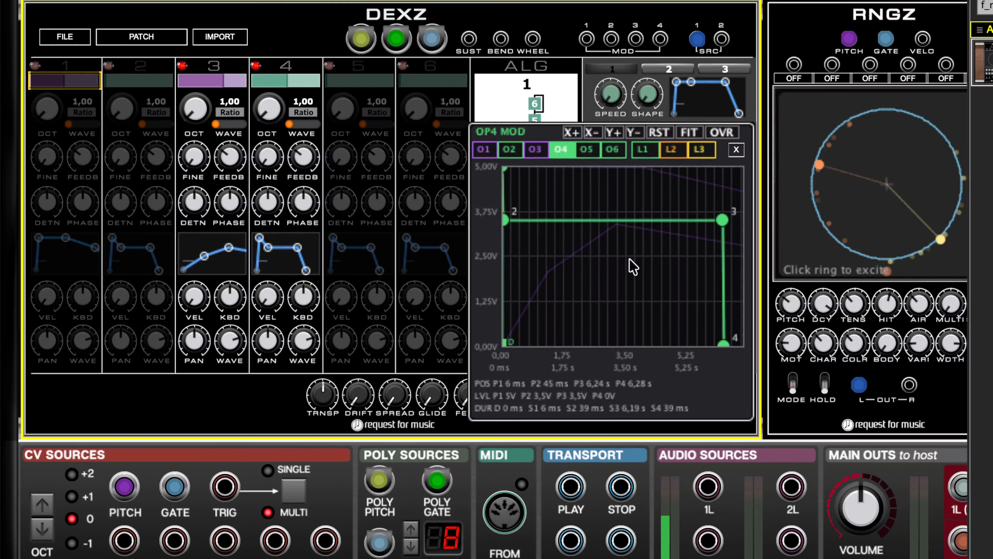
pyautogui.moveTo(508, 221); pyautogui.dragTo(593, 236)
pyautogui.moveTo(505, 170); pyautogui.dragTo(592, 268)
pyautogui.moveTo(683, 237); pyautogui.dragTo(645, 249)
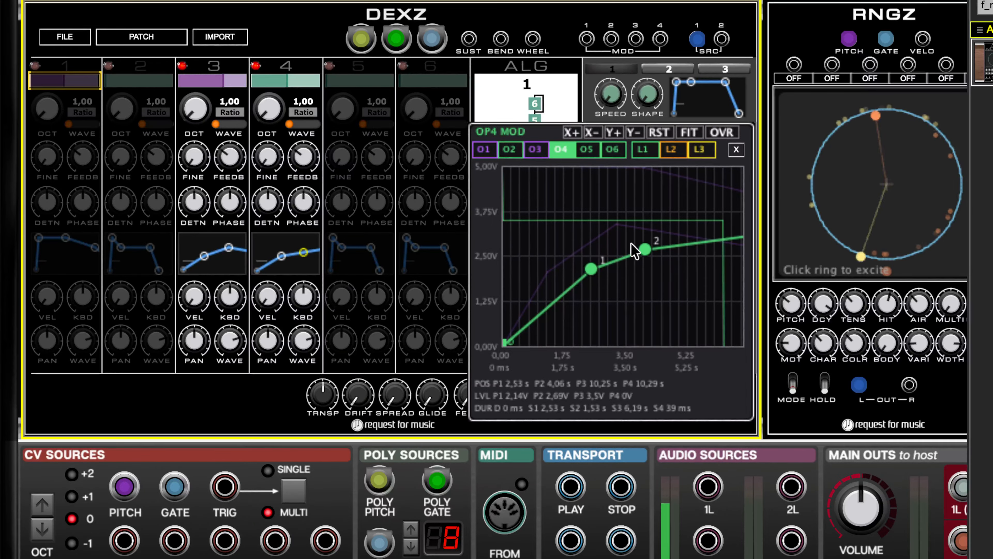
pyautogui.moveTo(696, 301); pyautogui.dragTo(561, 312)
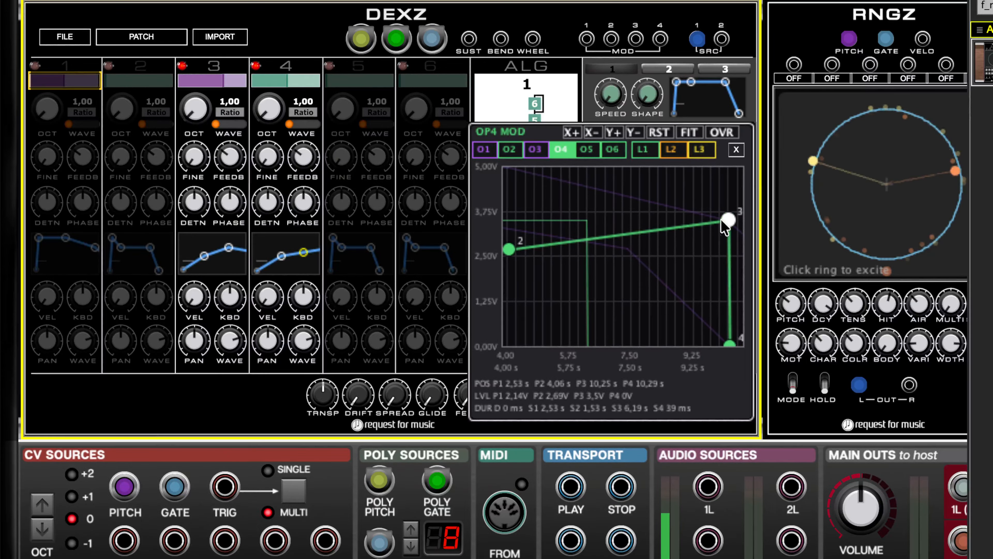
pyautogui.moveTo(731, 218); pyautogui.dragTo(607, 283)
pyautogui.moveTo(606, 344); pyautogui.dragTo(699, 345)
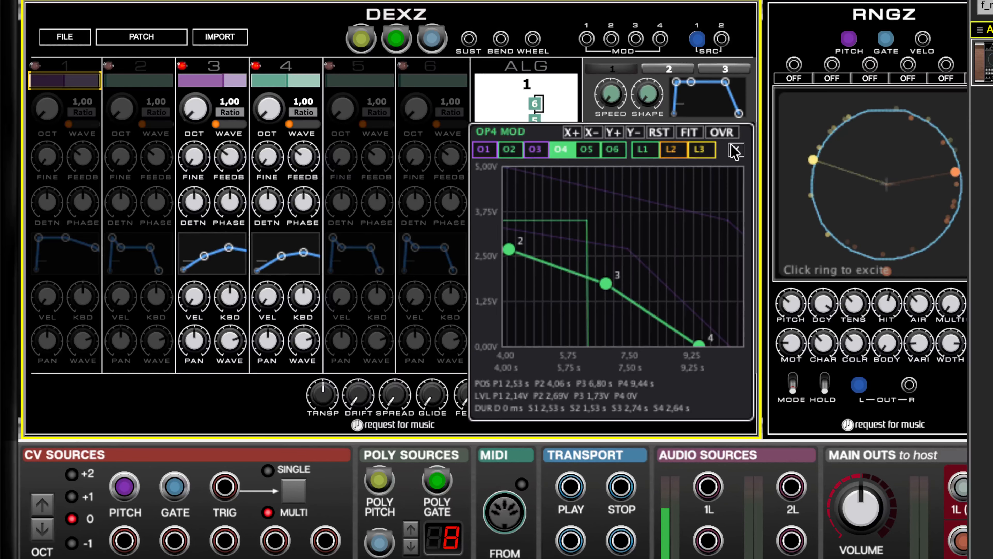
pyautogui.click(735, 151)
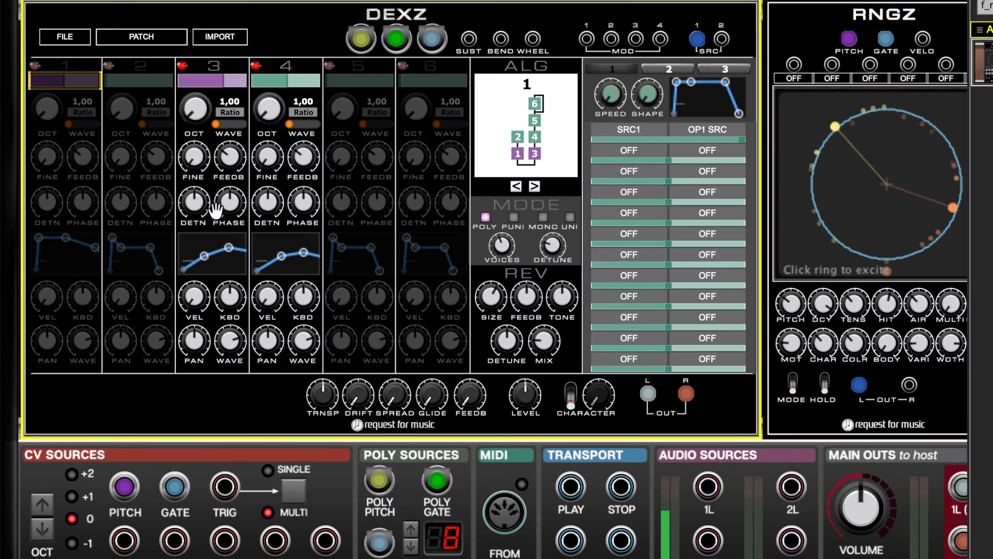
# Switch operator 1 back on, and briefly enable operator 2 before switching it off again
pyautogui.click(35, 65)
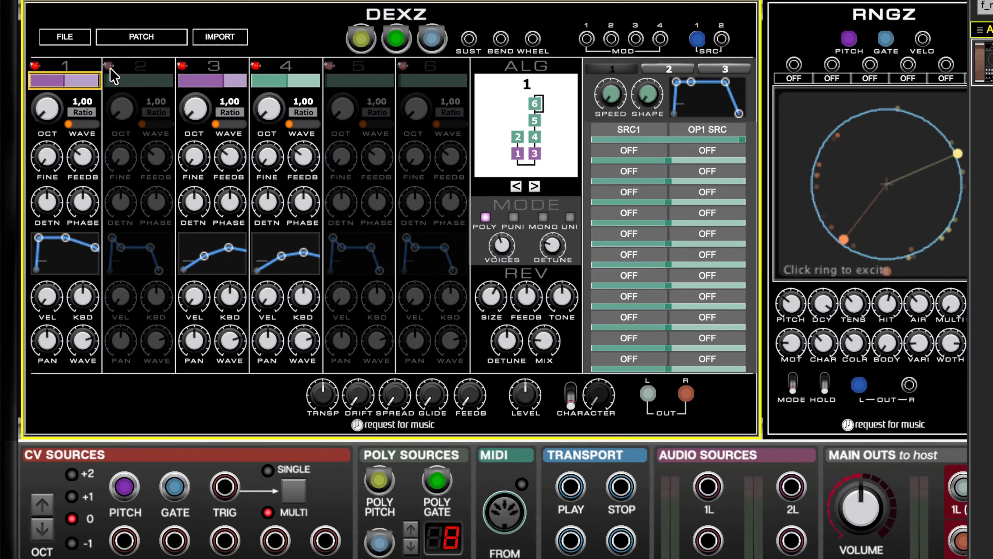
pyautogui.click(108, 65)
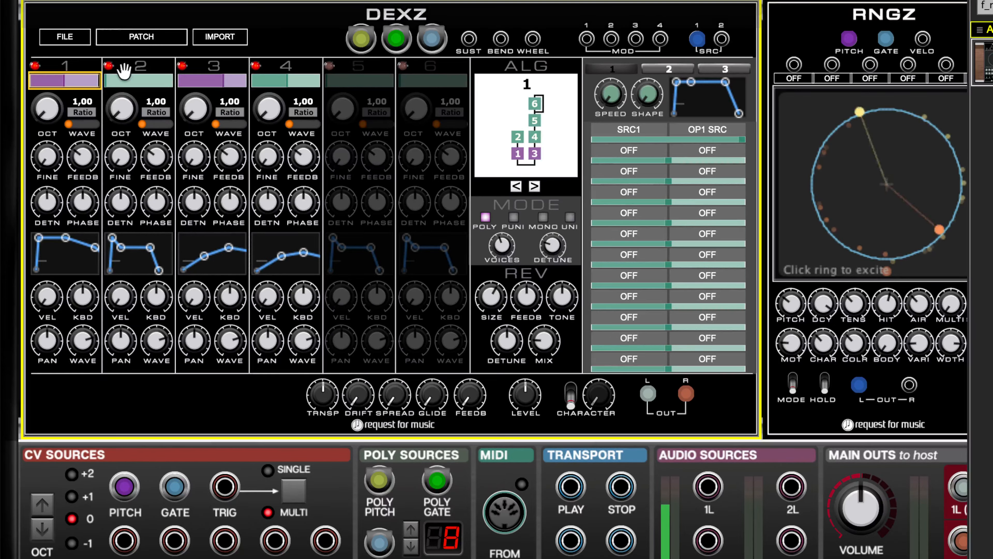
pyautogui.click(109, 66)
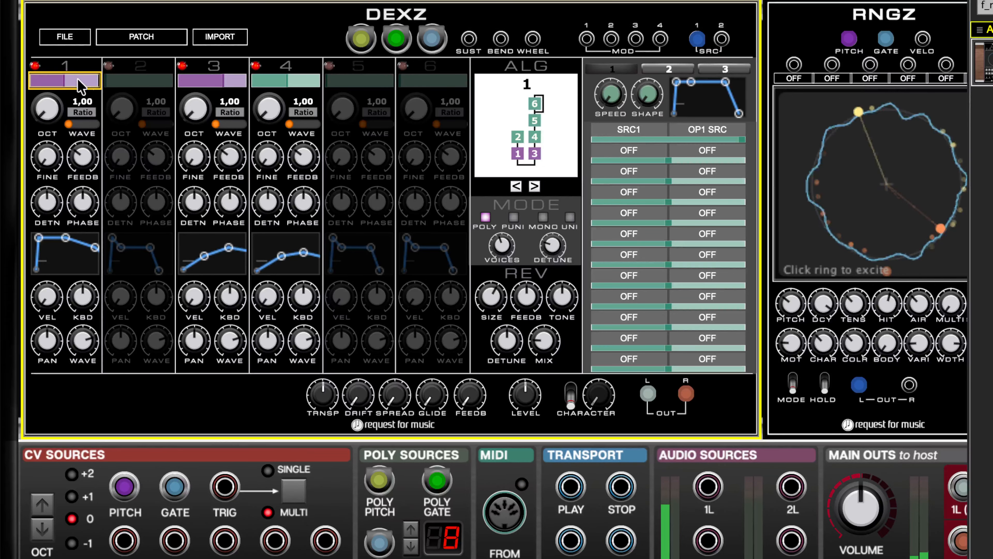
# Try lower levels for operator 1, down to about 0.33, and finish by raising it to roughly two thirds of its range
pyautogui.moveTo(67, 81); pyautogui.dragTo(61, 83)
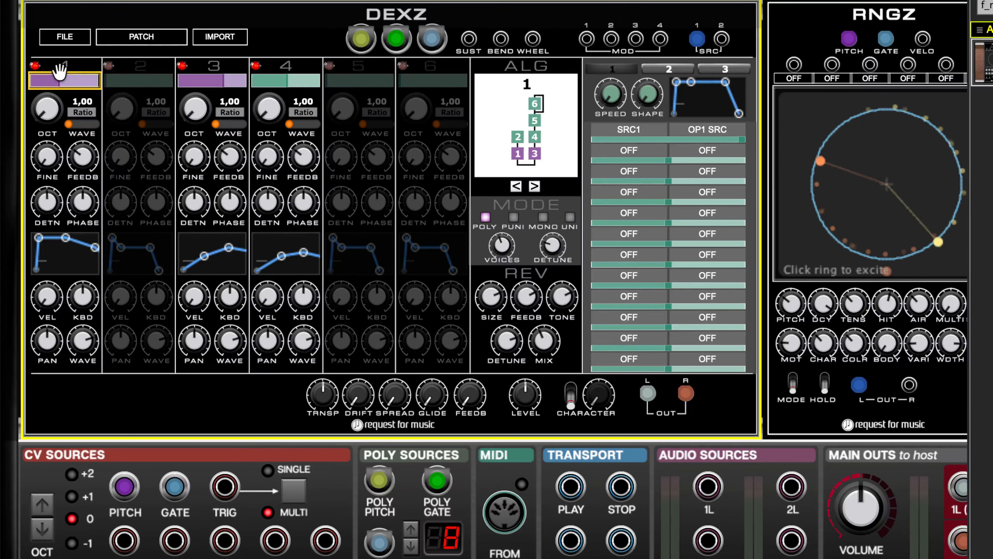
pyautogui.moveTo(55, 80); pyautogui.dragTo(53, 79)
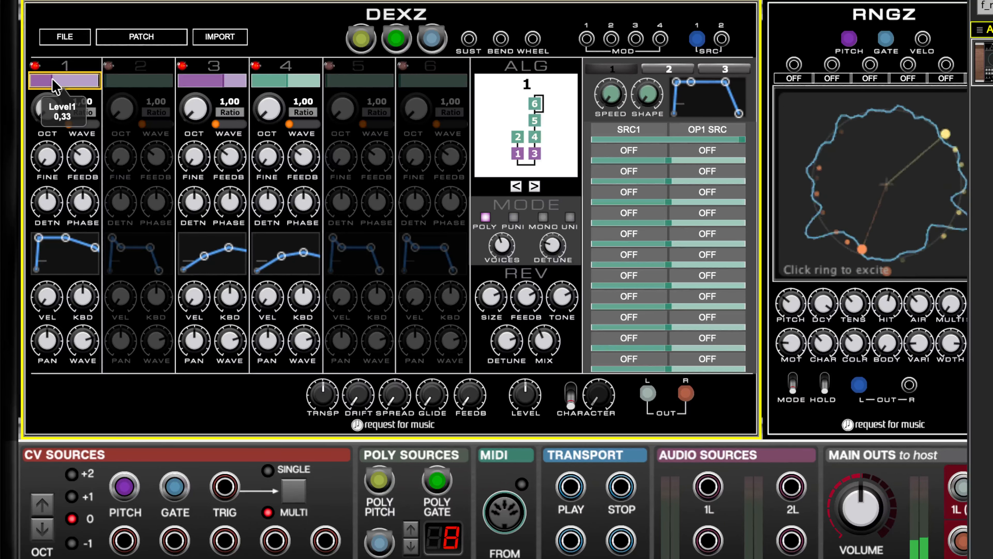
pyautogui.moveTo(52, 80); pyautogui.dragTo(66, 77)
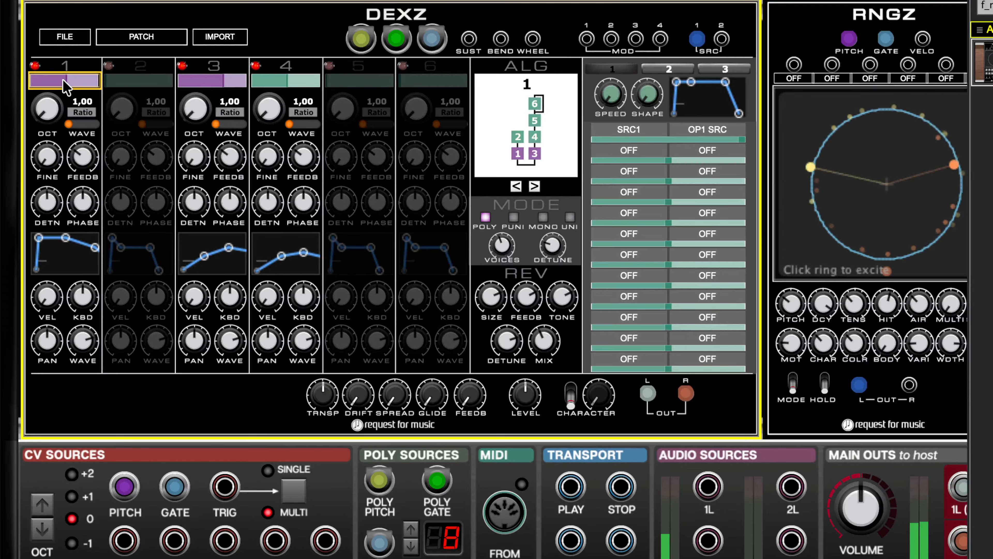
pyautogui.moveTo(71, 81); pyautogui.dragTo(76, 83)
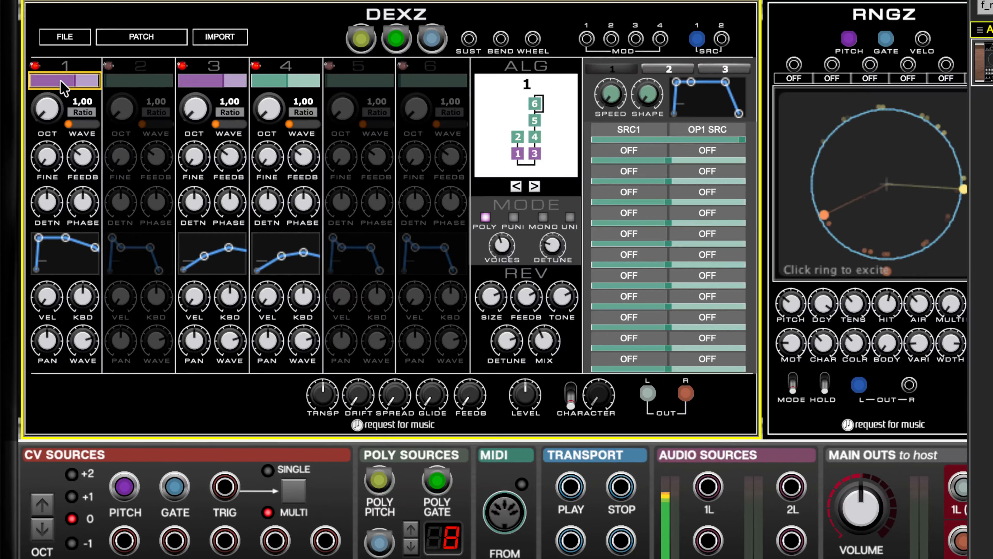
pyautogui.moveTo(61, 82)
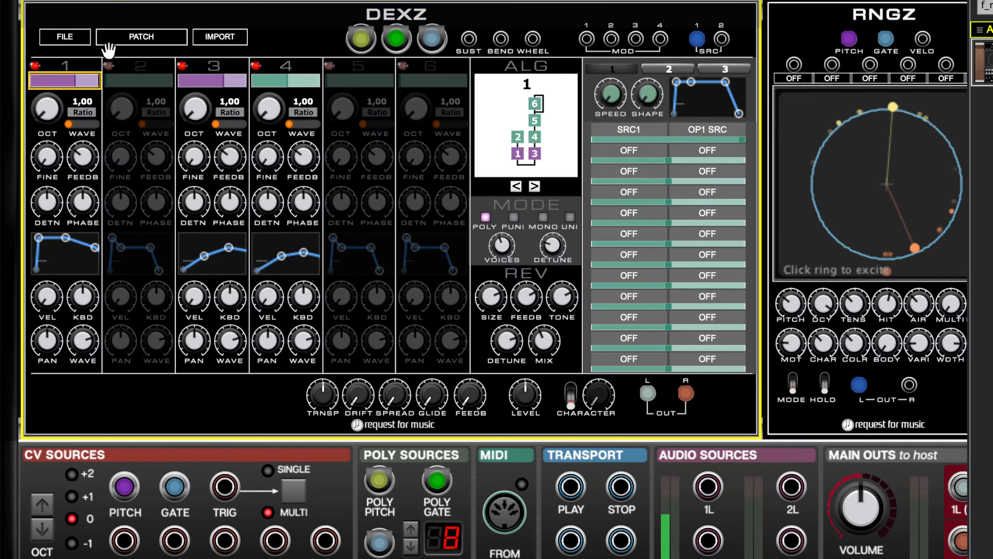
# Enable operator 2 and change the SRC1 destination in the first modulation slot to OP2 SRC
pyautogui.click(108, 65)
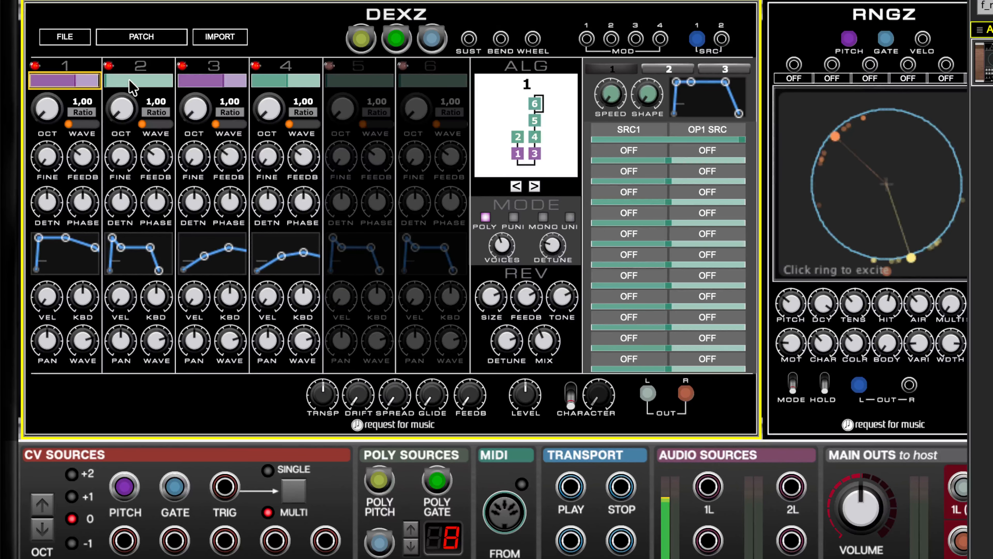
pyautogui.click(702, 139)
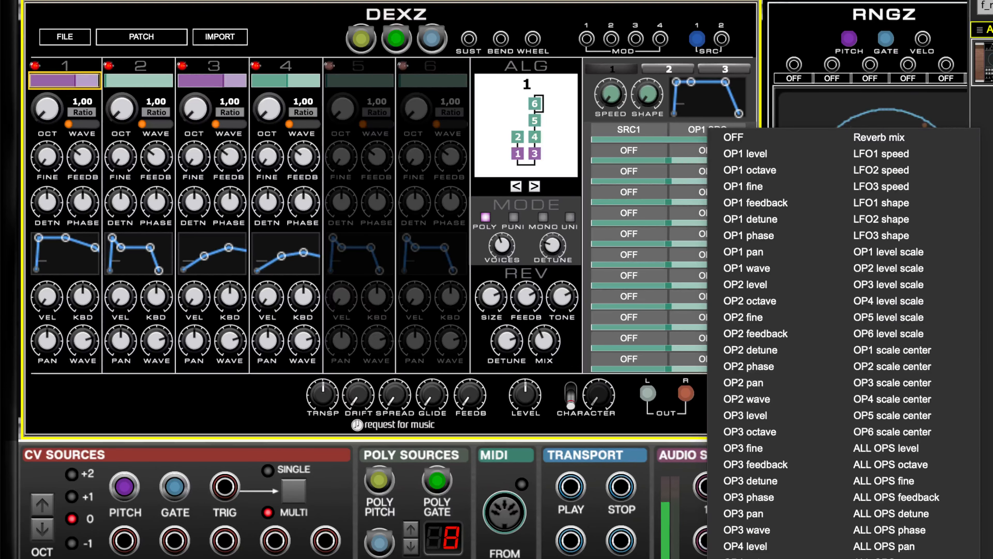
pyautogui.click(876, 558)
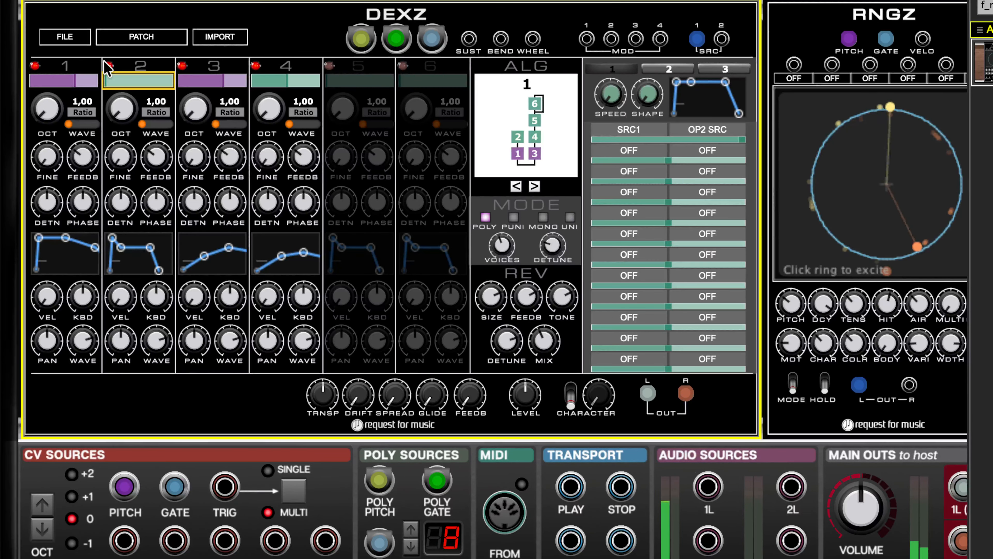
# Switch off operators 2, 3 and 4 so that only operator 1 plays
pyautogui.click(109, 66)
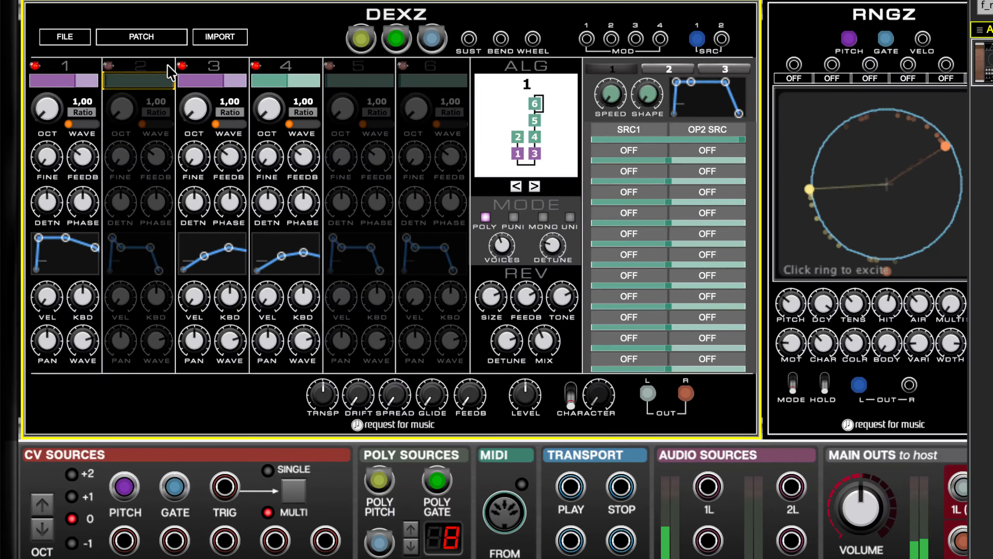
pyautogui.click(181, 66)
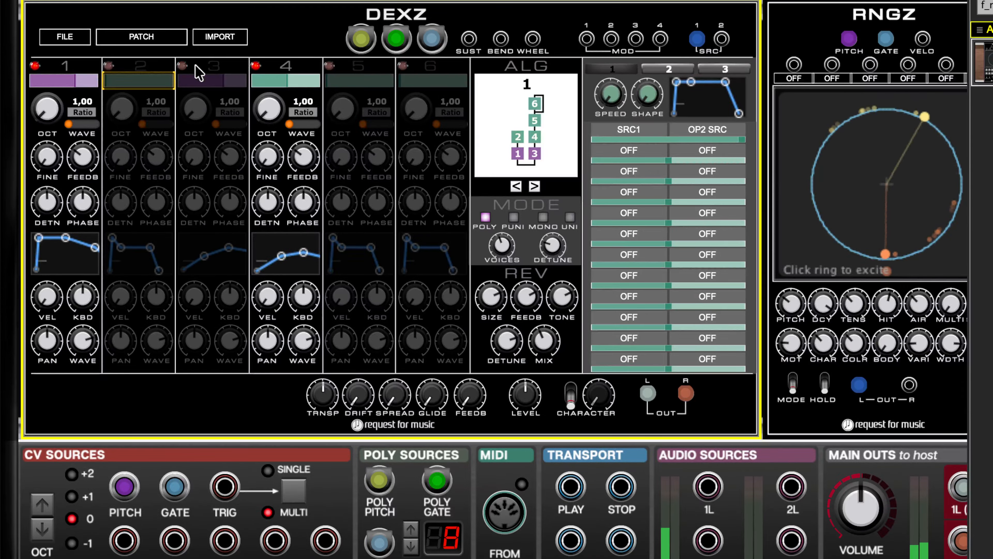
pyautogui.click(255, 66)
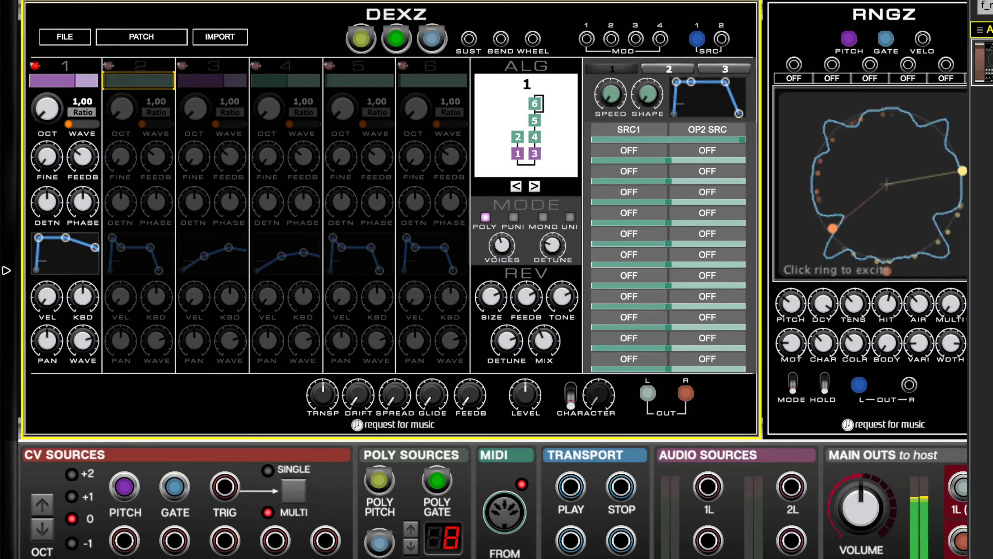
# Shorten operator 1's envelope, moving point 3 to about 9.51 s and 3.47 V and point 4 to about 11.43 s and 0 V
pyautogui.click(60, 261)
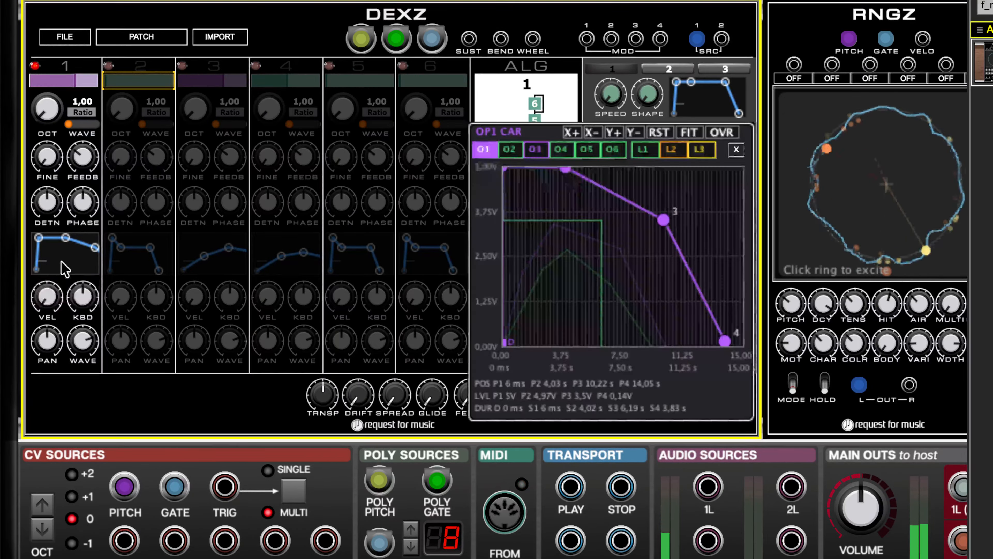
pyautogui.moveTo(724, 341); pyautogui.dragTo(694, 343)
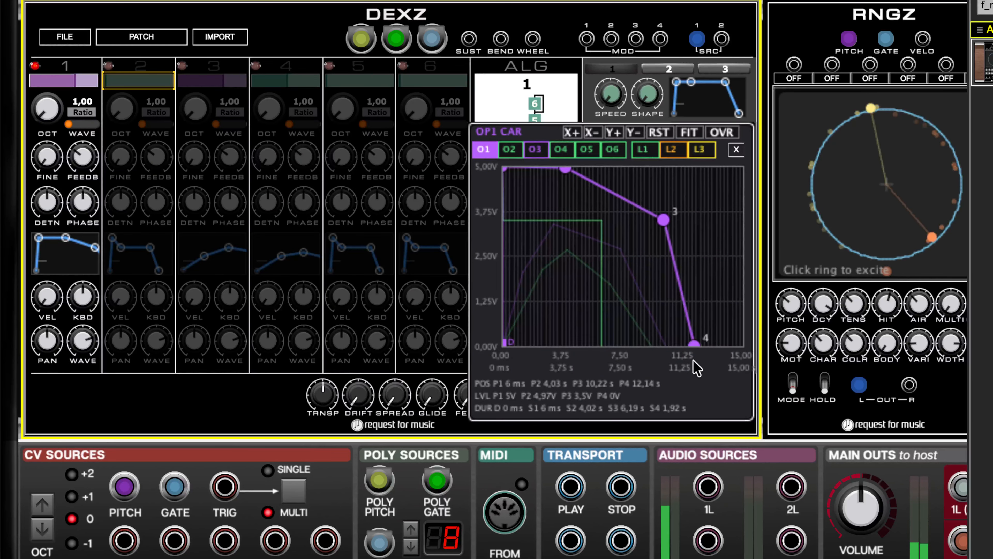
pyautogui.moveTo(670, 222); pyautogui.dragTo(661, 222)
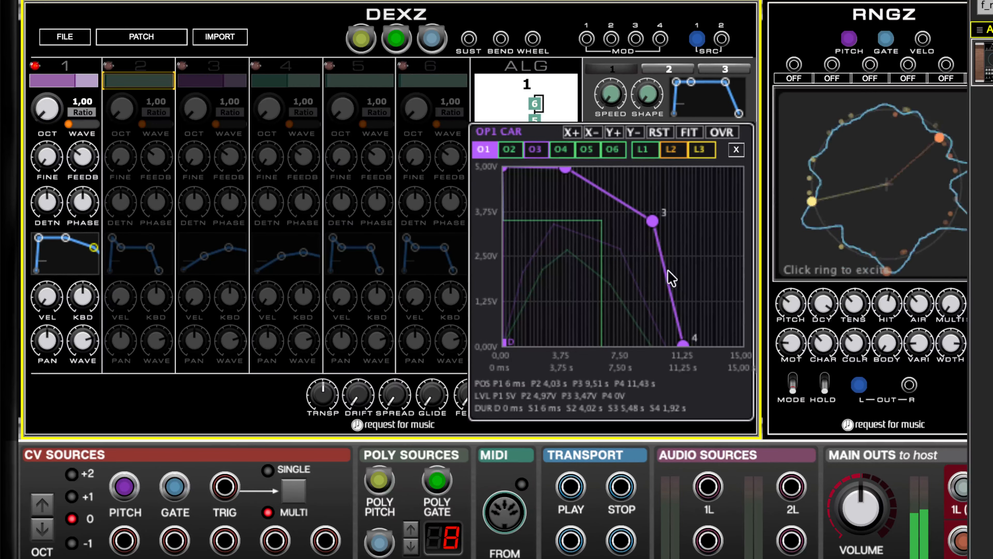
# Move point 4 of operator 1's envelope to about 10.67 s and 0.17 V, and enable operator 2 with its level just under half
pyautogui.moveTo(684, 343)
pyautogui.mouseDown()
pyautogui.moveTo(662, 343)
pyautogui.moveTo(670, 340)
pyautogui.mouseUp()
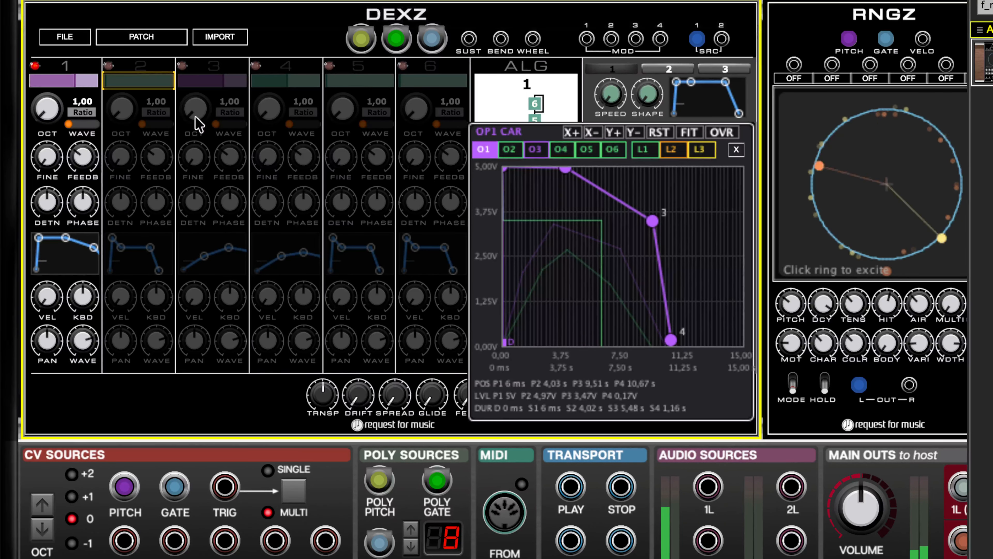
pyautogui.click(115, 87)
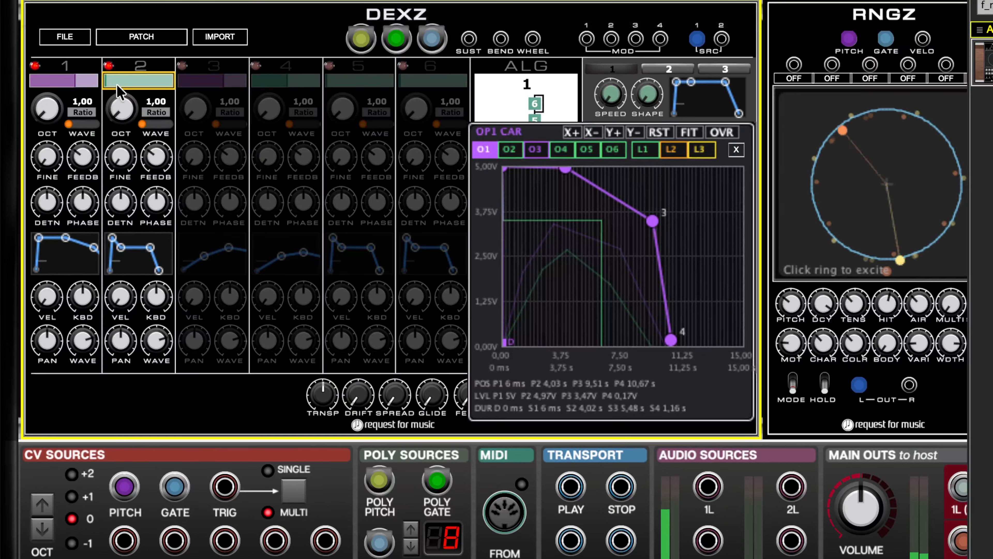
pyautogui.moveTo(124, 84); pyautogui.dragTo(135, 83)
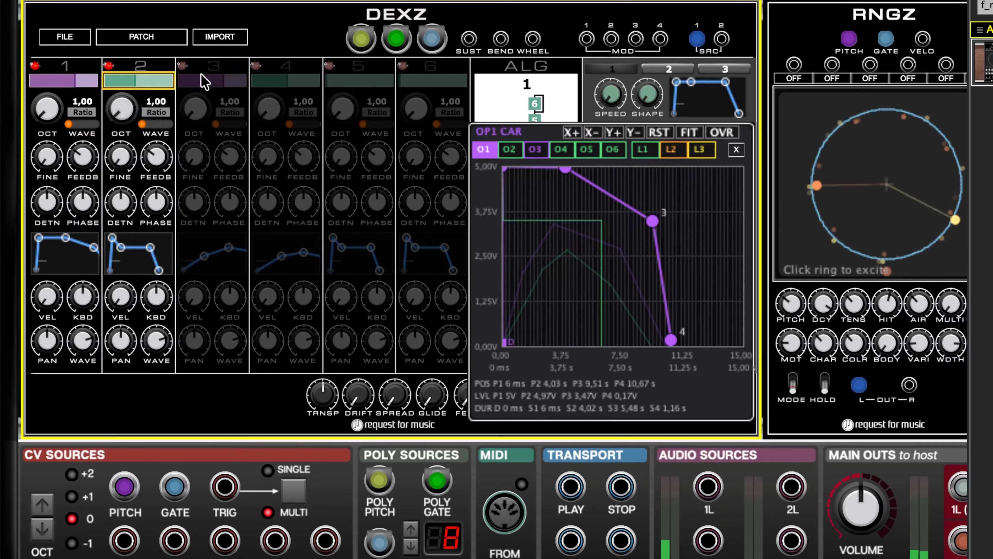
pyautogui.moveTo(205, 82)
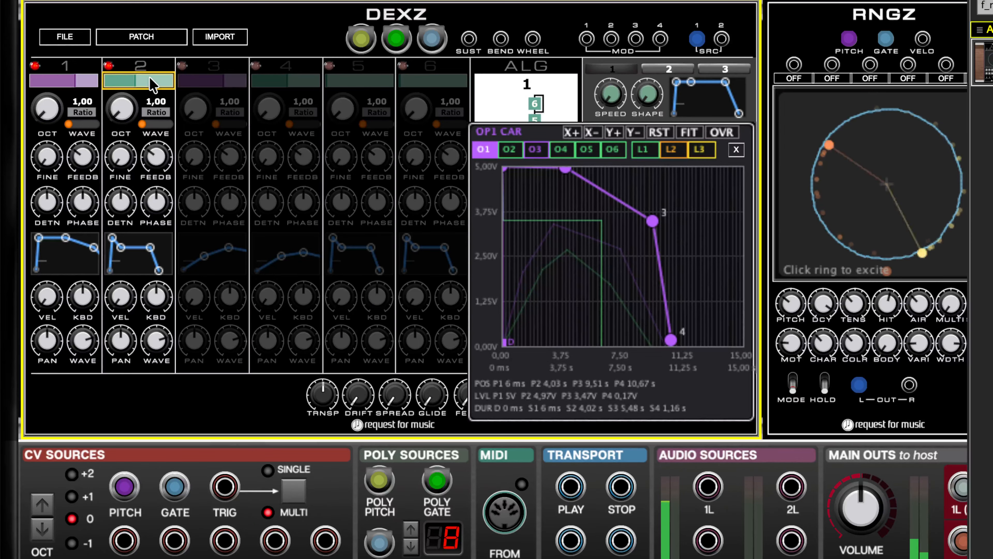
pyautogui.moveTo(150, 77)
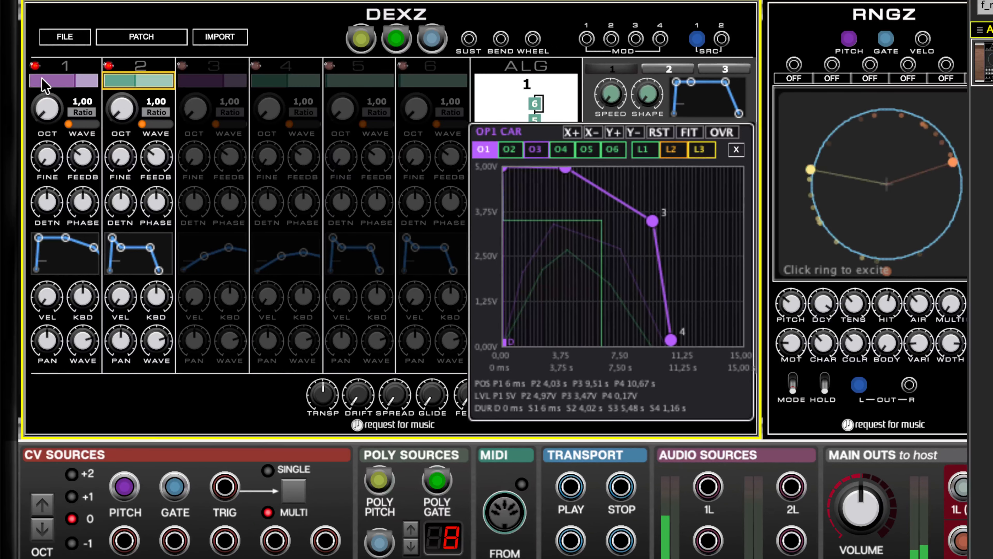
# Raise operator 1's wave slider to roughly two thirds of its range and lower the operator's level to about half
pyautogui.moveTo(156, 198)
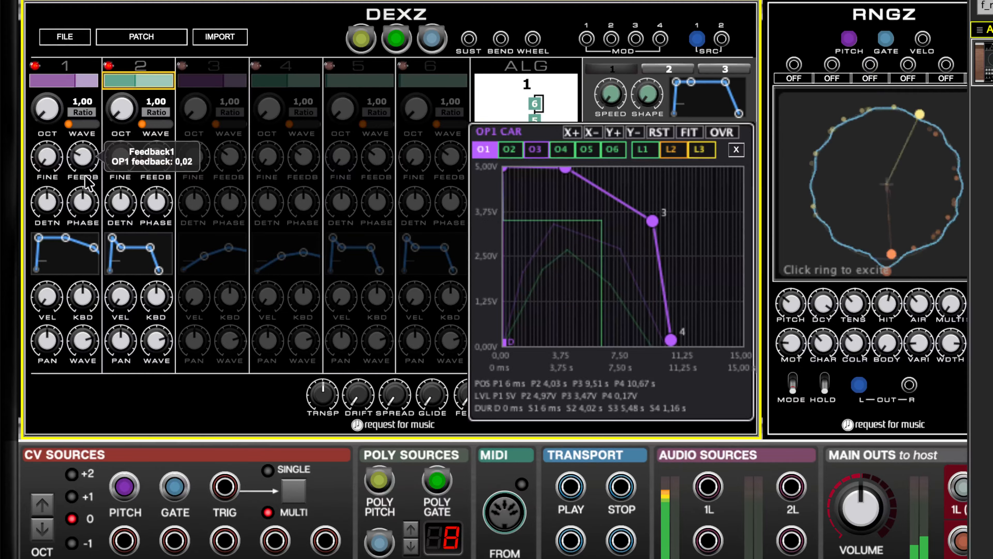
pyautogui.moveTo(70, 124); pyautogui.dragTo(98, 127)
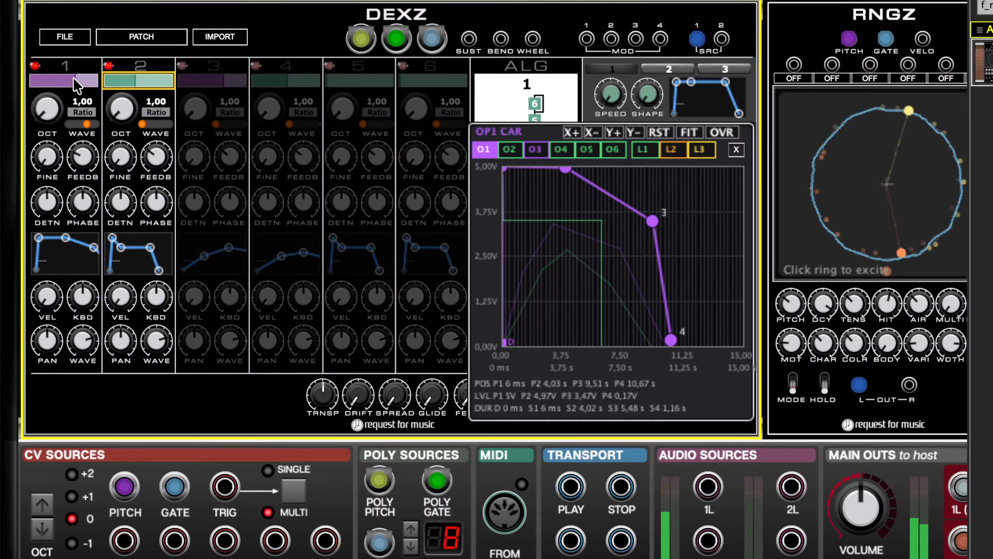
pyautogui.moveTo(73, 80); pyautogui.dragTo(63, 81)
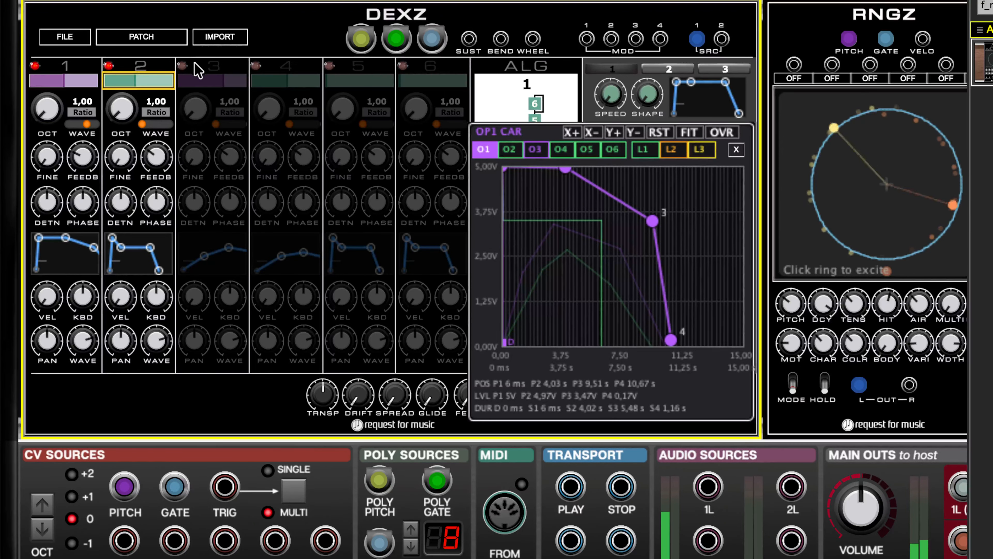
# Enable operators 3 and 4 and close the envelope editor to uncover the modulation matrix
pyautogui.click(182, 65)
pyautogui.click(255, 66)
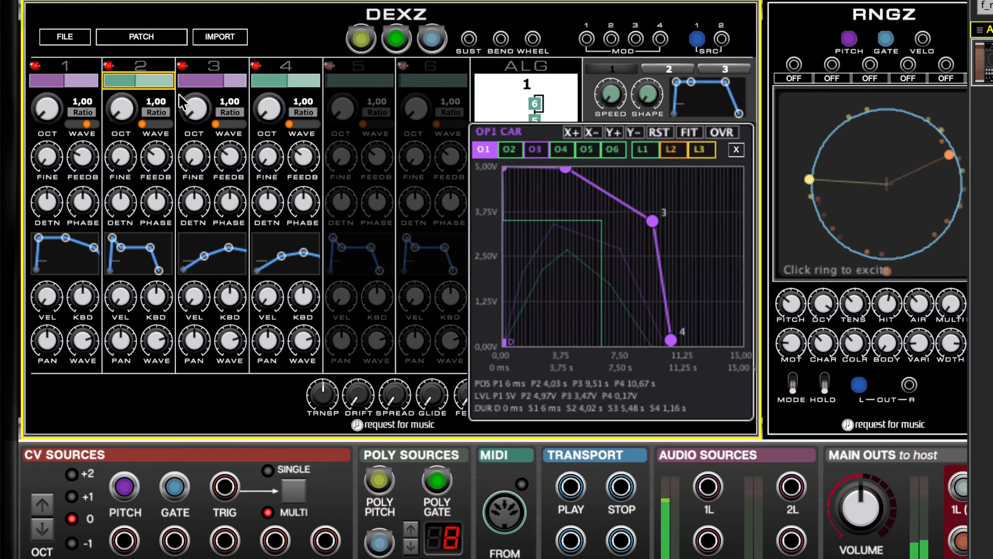
pyautogui.click(736, 149)
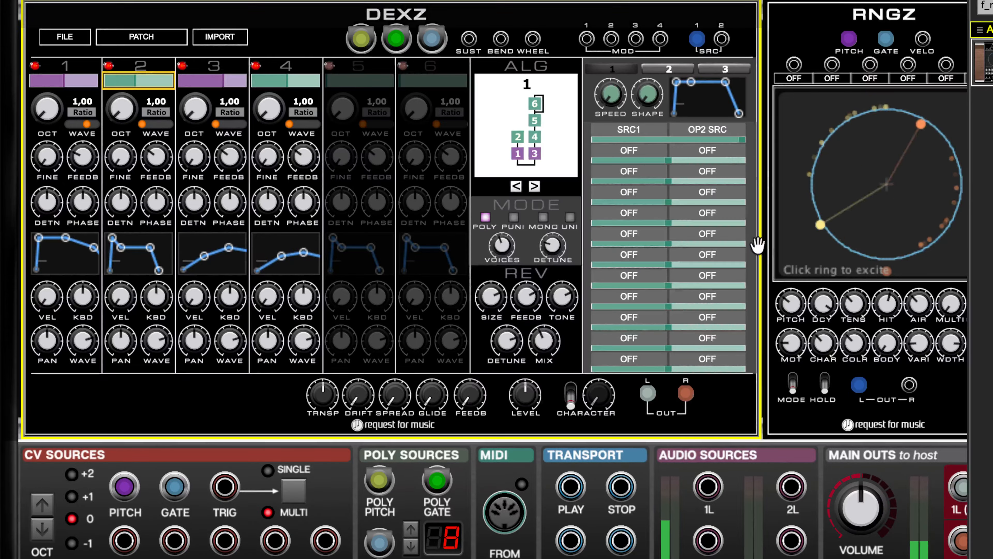
# Route LFO1 to OP2 level in the second modulation slot with an amount of about 3.47
pyautogui.click(628, 152)
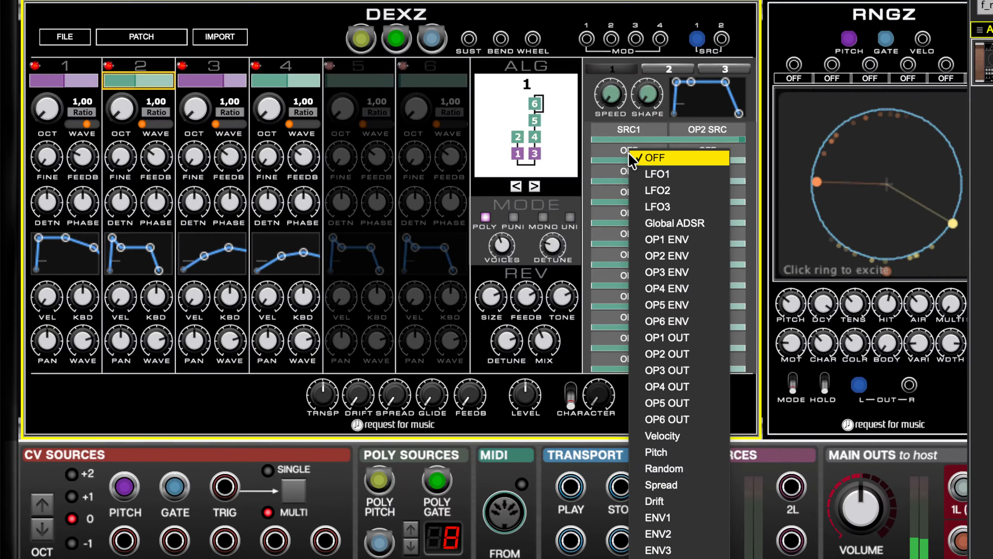
pyautogui.click(651, 174)
pyautogui.click(698, 157)
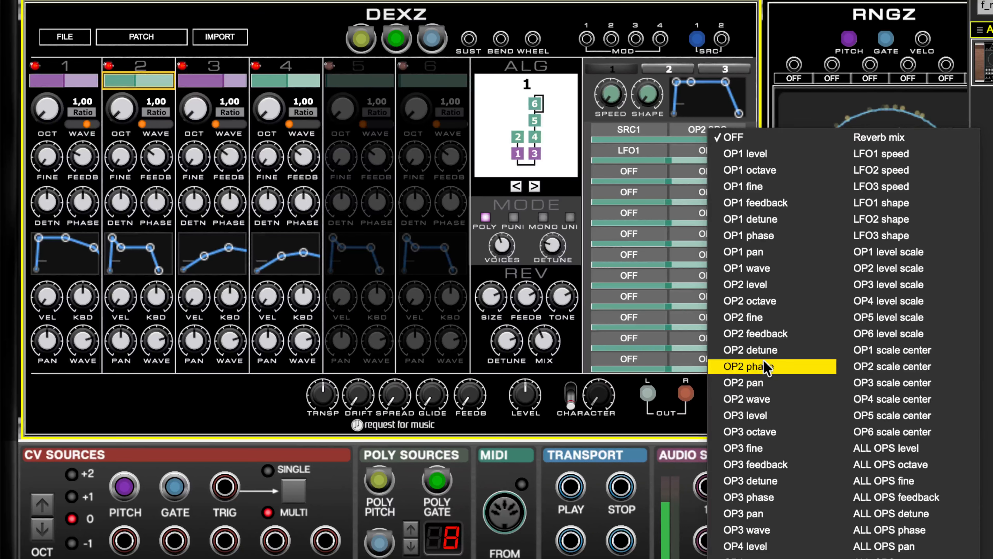
pyautogui.click(752, 285)
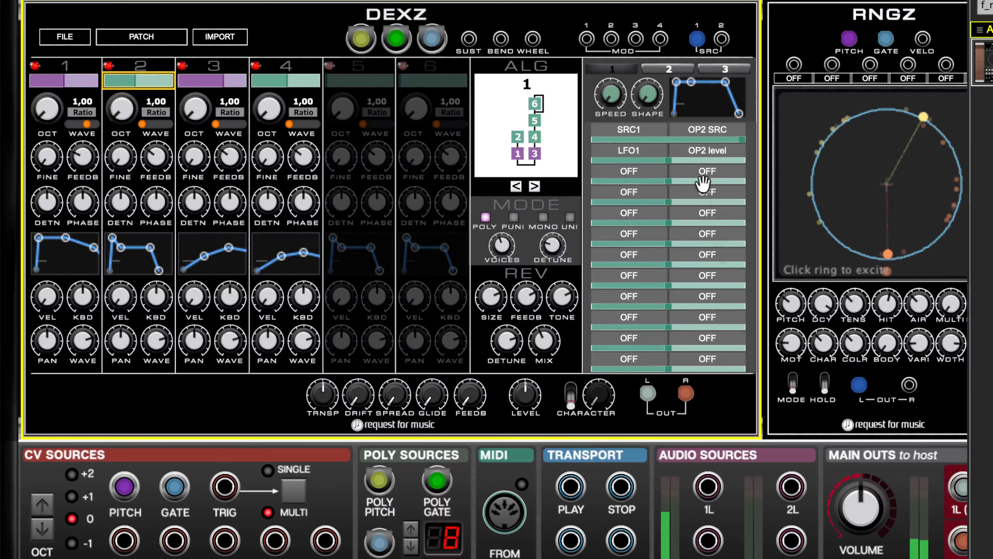
pyautogui.click(691, 154)
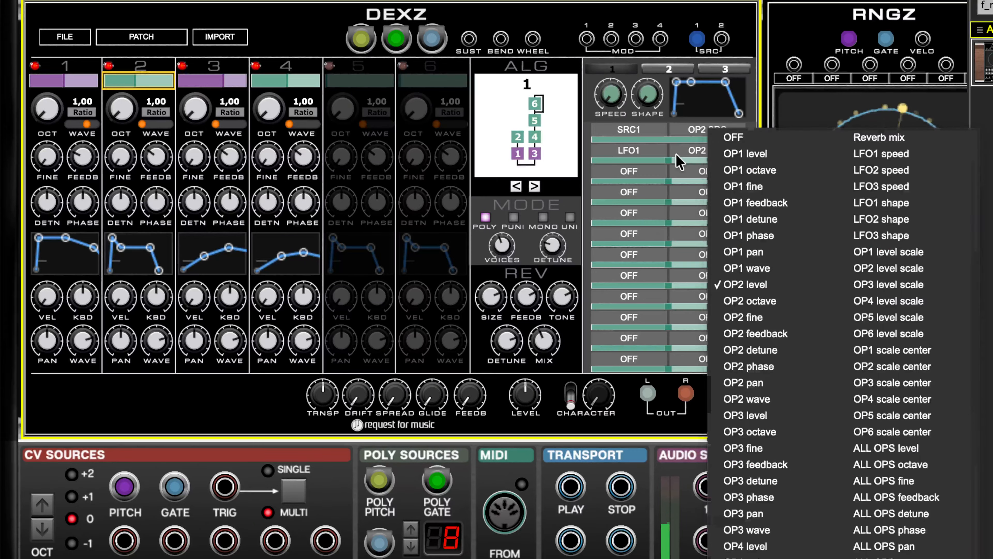
pyautogui.click(683, 156)
pyautogui.moveTo(683, 159); pyautogui.dragTo(736, 159)
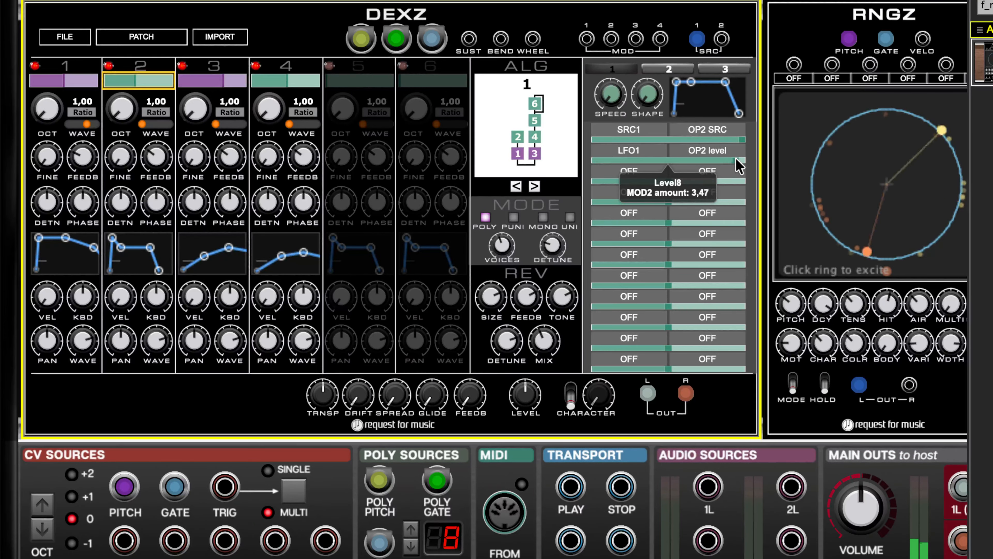
# Raise LFO1's speed and reshape operator 2's envelope with point 3 at level 0 and a time of about 63.8 s
pyautogui.moveTo(614, 104); pyautogui.dragTo(612, 42)
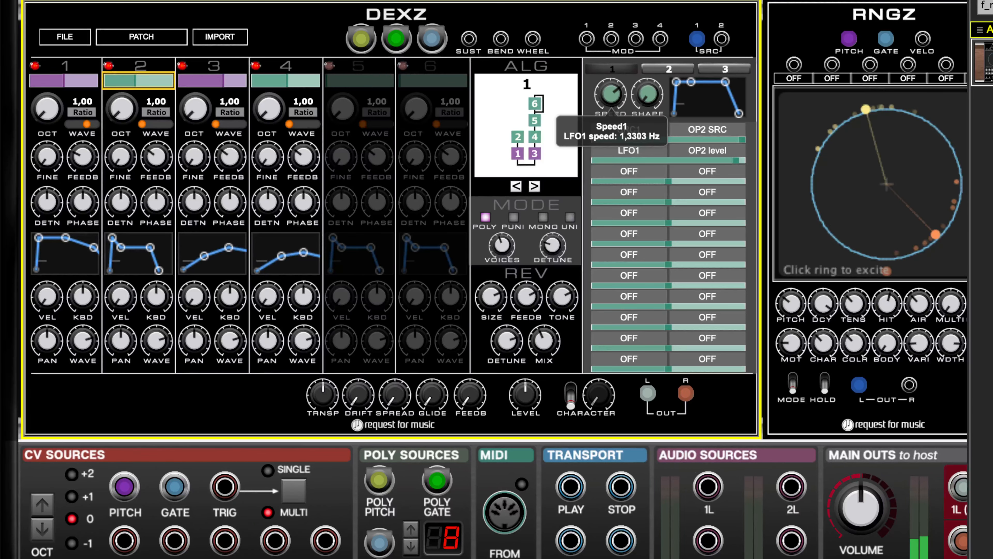
pyautogui.moveTo(616, 92); pyautogui.dragTo(626, 40)
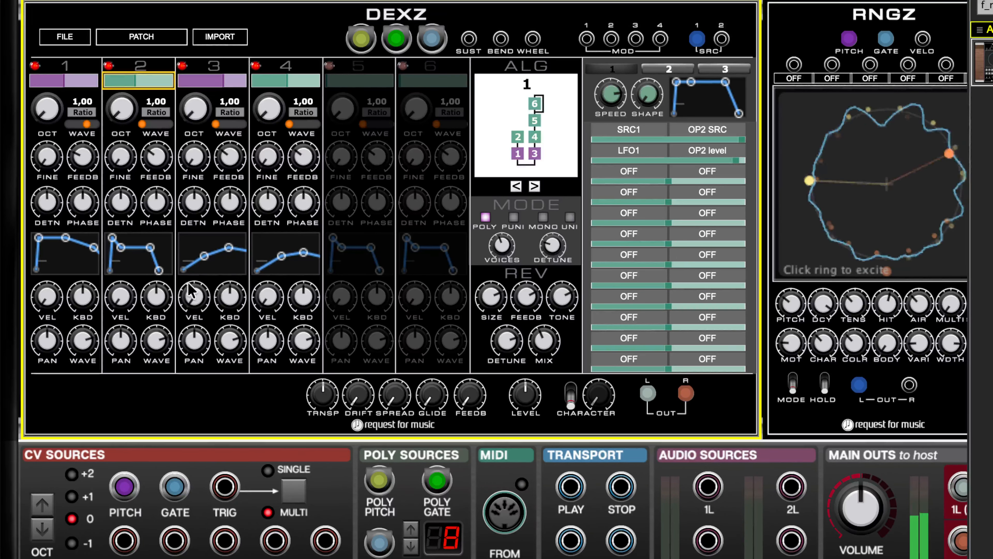
pyautogui.moveTo(150, 248); pyautogui.dragTo(155, 273)
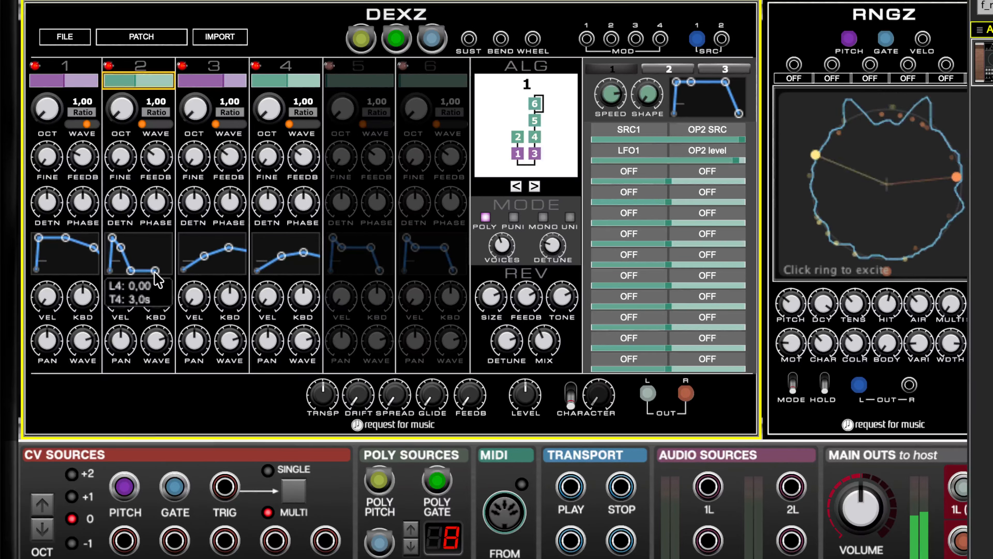
pyautogui.moveTo(131, 270); pyautogui.dragTo(169, 270)
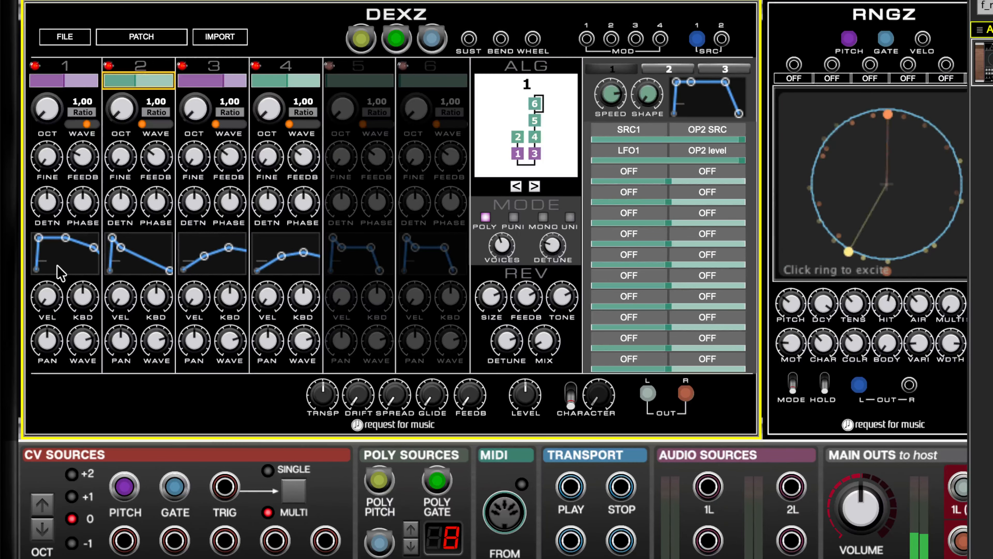
# Set envelope point 4 to 0 V at about 10.93 s for operator 1, 67.19 s for operator 2 and 10.07 s for operator 3
pyautogui.click(62, 272)
pyautogui.moveTo(721, 339); pyautogui.dragTo(730, 385)
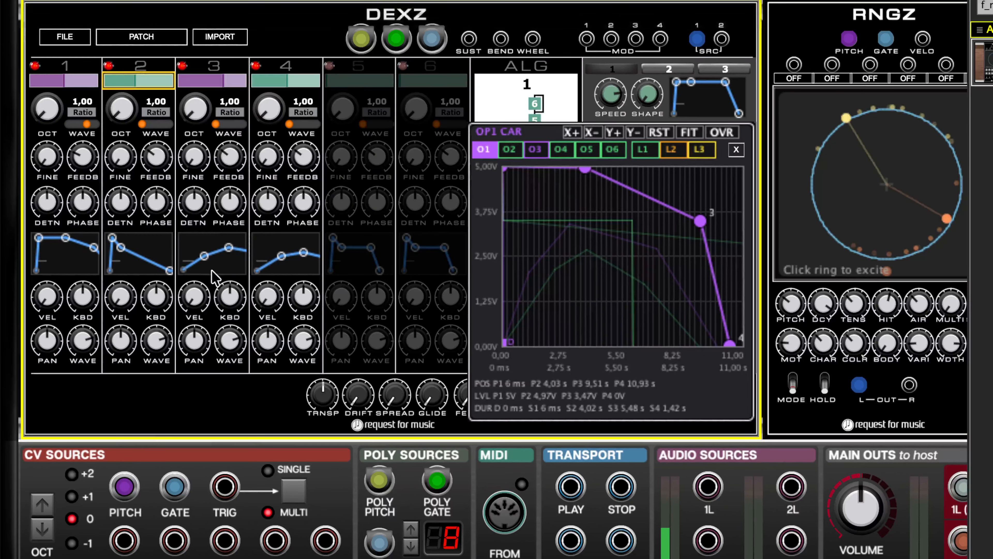
pyautogui.click(511, 150)
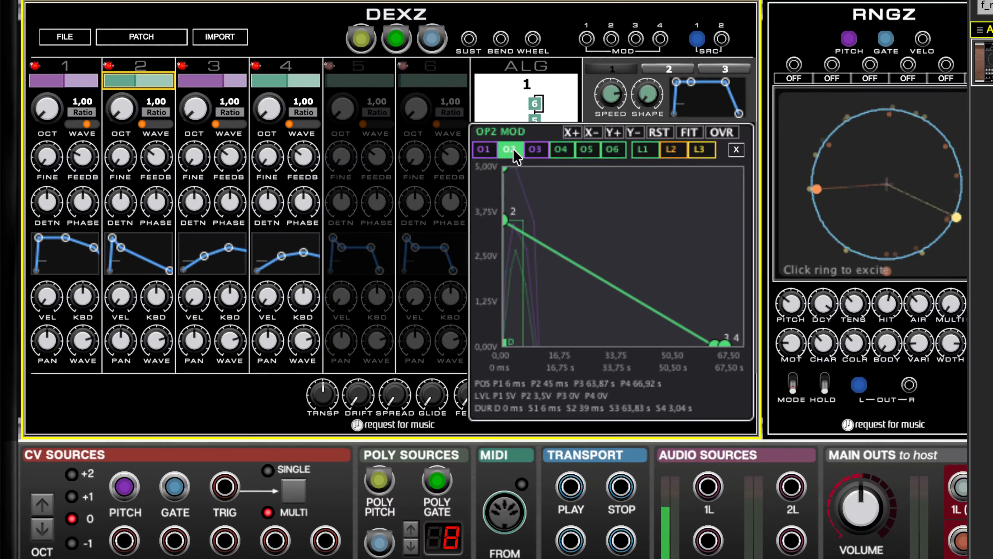
pyautogui.moveTo(665, 255); pyautogui.dragTo(616, 237)
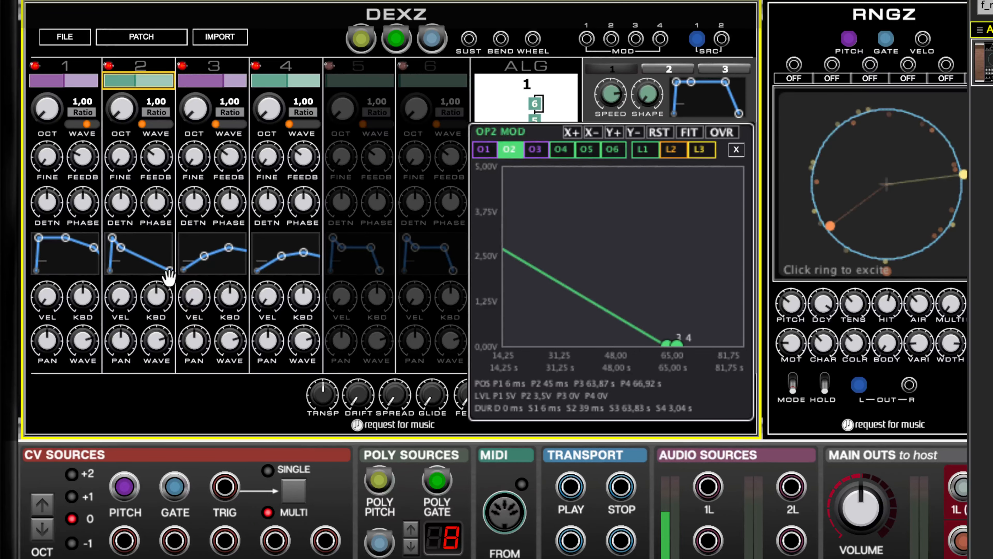
pyautogui.moveTo(171, 276)
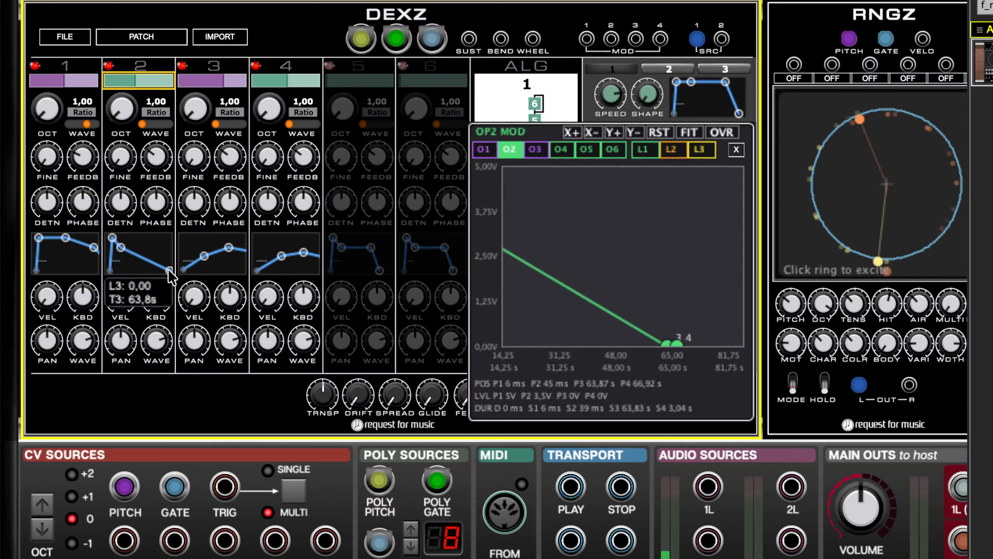
pyautogui.moveTo(677, 345)
pyautogui.mouseDown()
pyautogui.moveTo(678, 364)
pyautogui.moveTo(668, 356)
pyautogui.mouseUp()
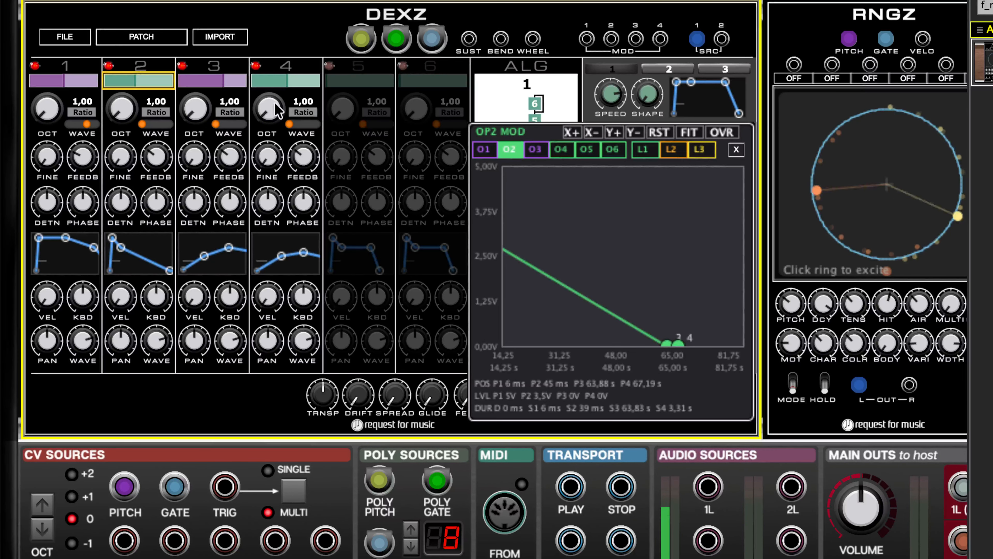
pyautogui.click(540, 151)
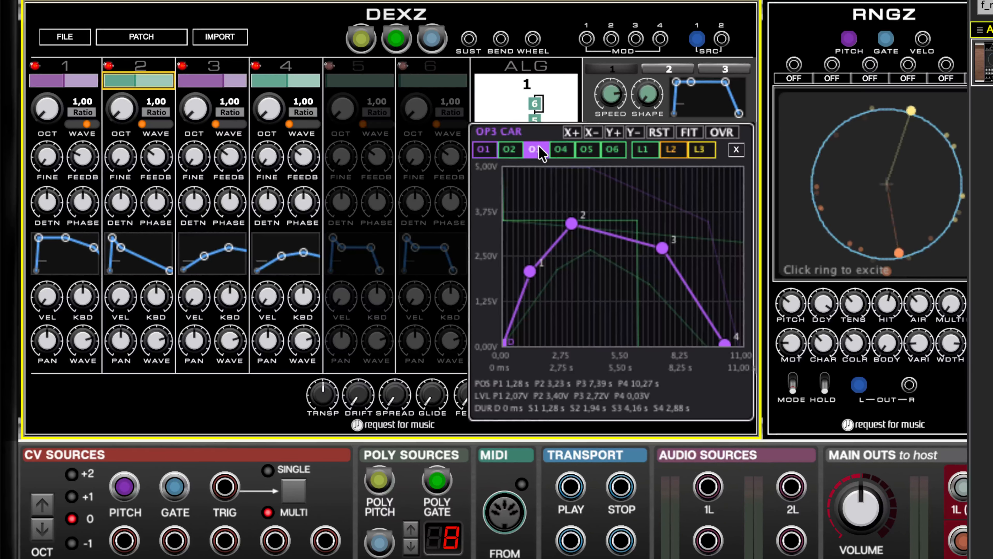
pyautogui.moveTo(725, 343); pyautogui.dragTo(720, 360)
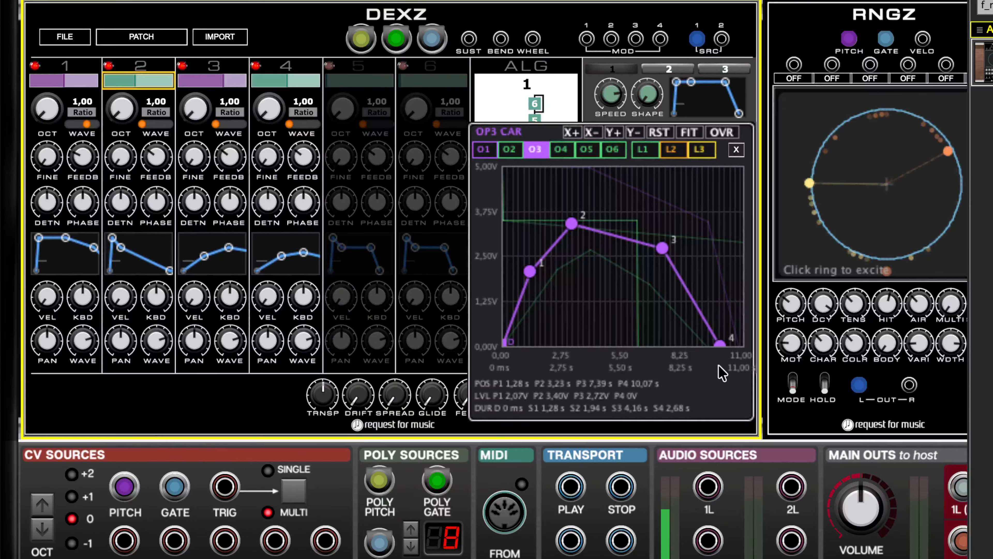